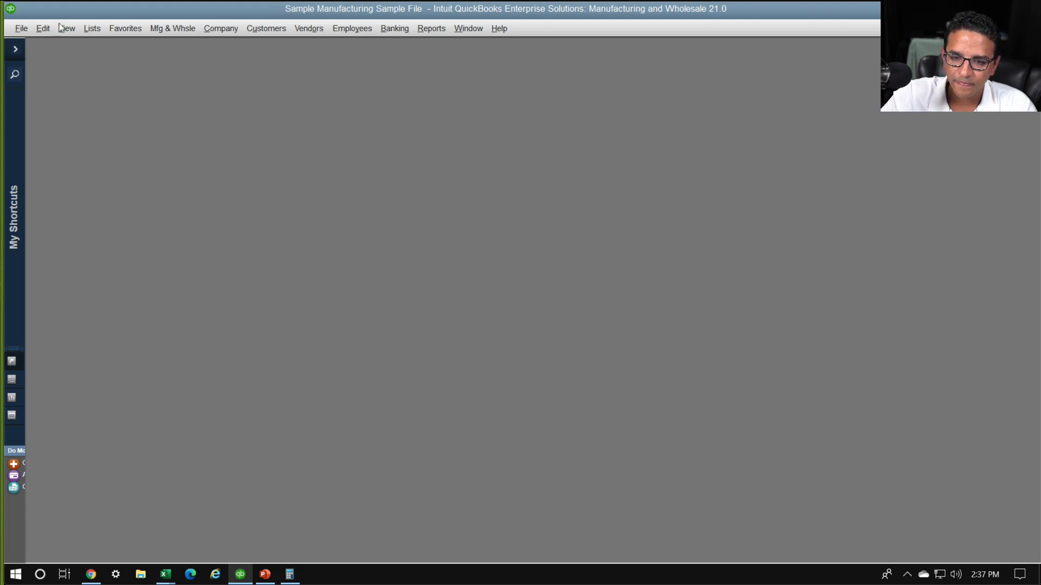
# - Open a new vendor bill in a maximized window with its expense lines showing
pyautogui.click(86, 29)
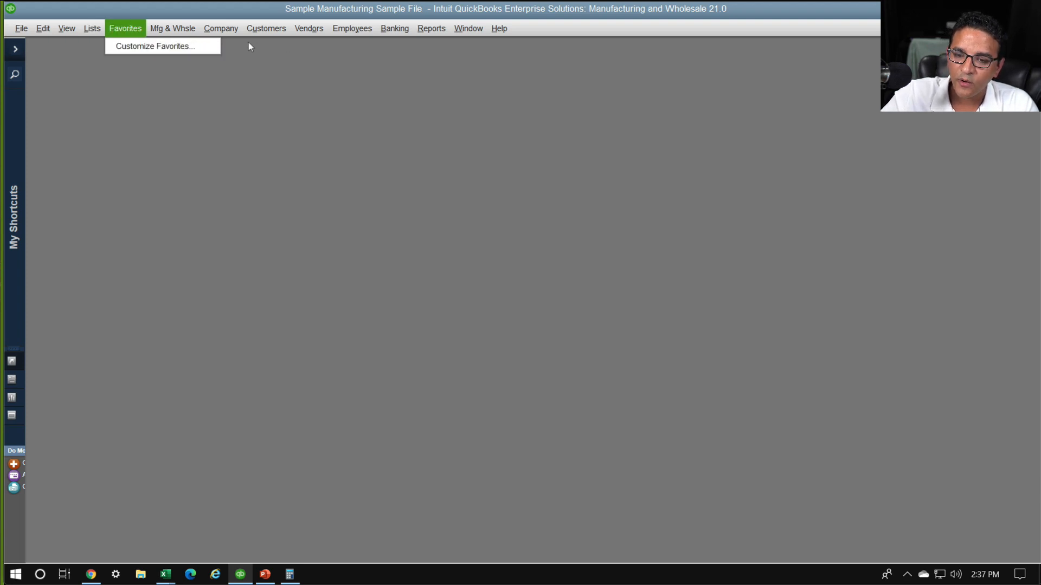
pyautogui.moveTo(301, 34)
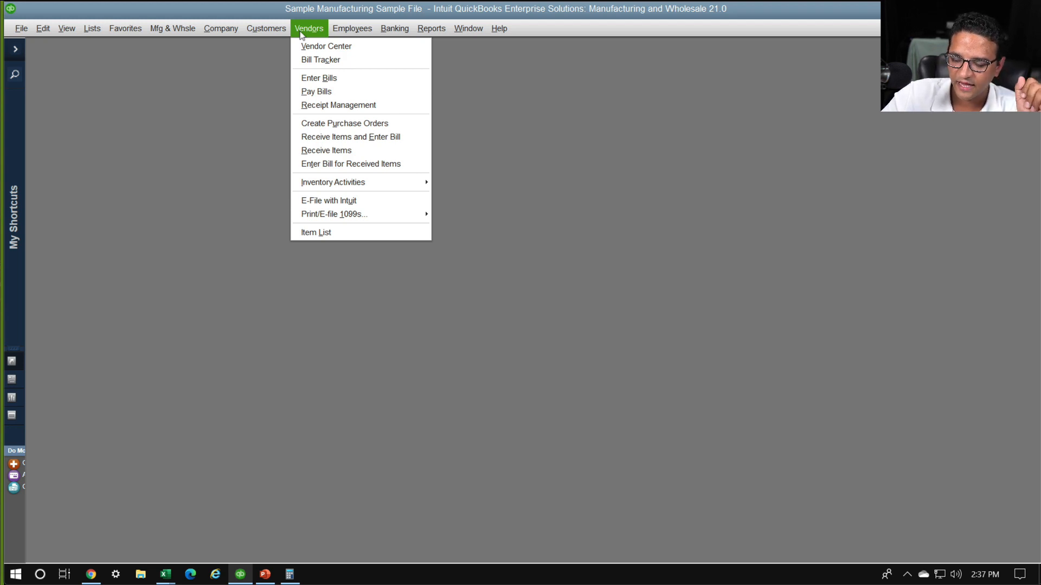
pyautogui.click(301, 30)
pyautogui.click(308, 28)
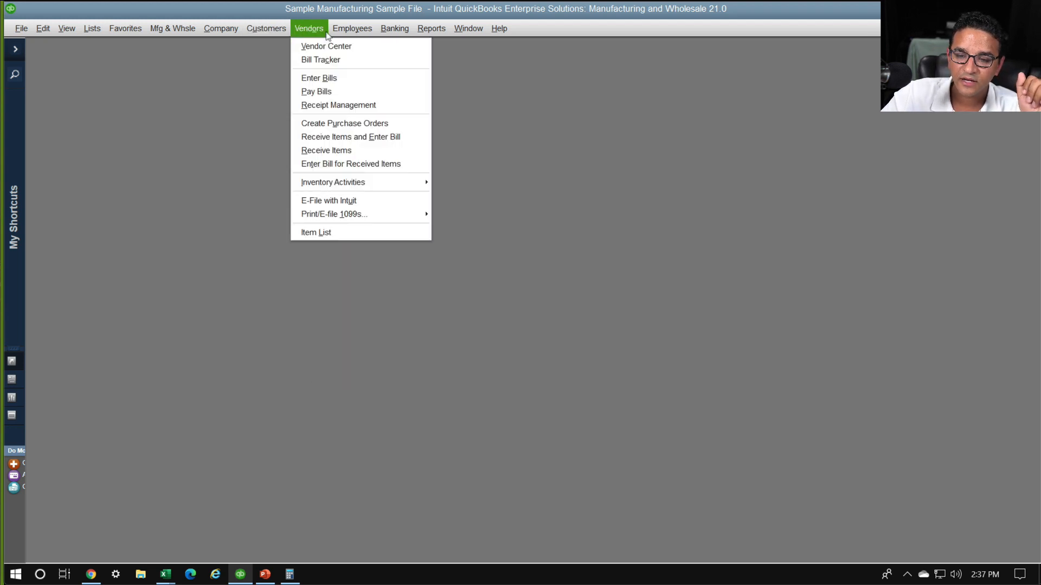
pyautogui.click(330, 80)
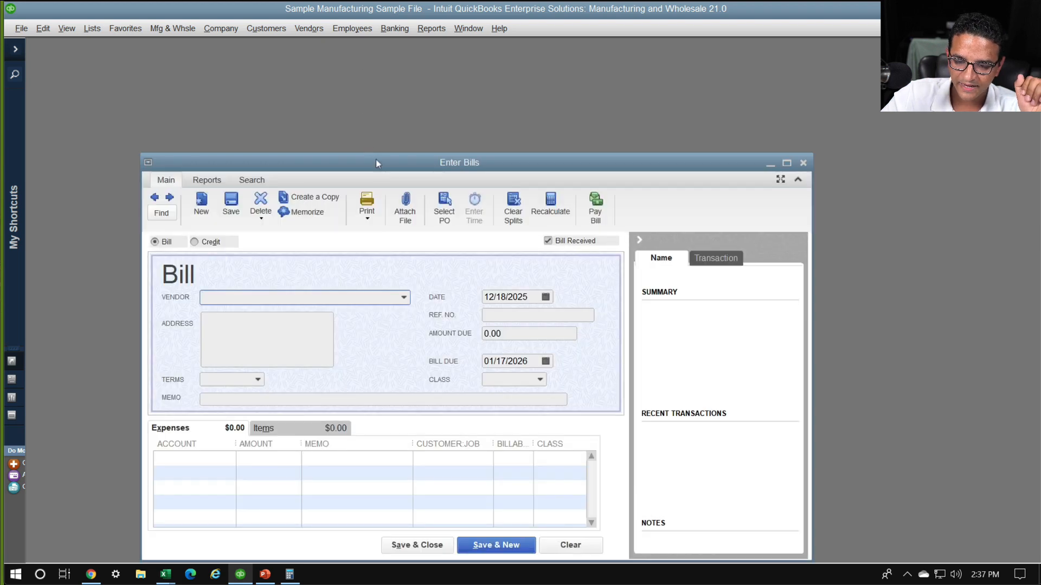
pyautogui.doubleClick(376, 162)
pyautogui.click(149, 297)
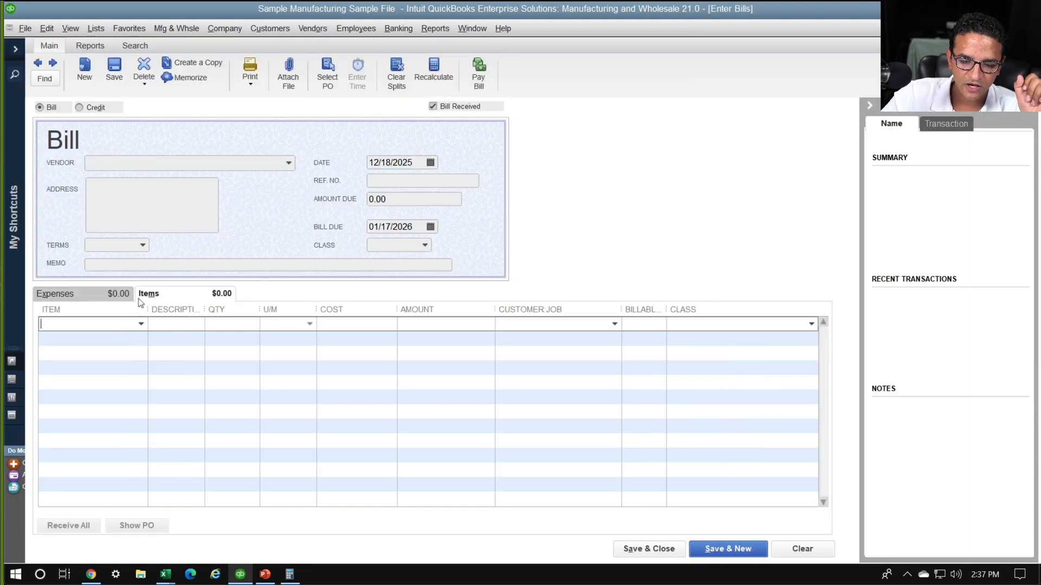
pyautogui.click(98, 292)
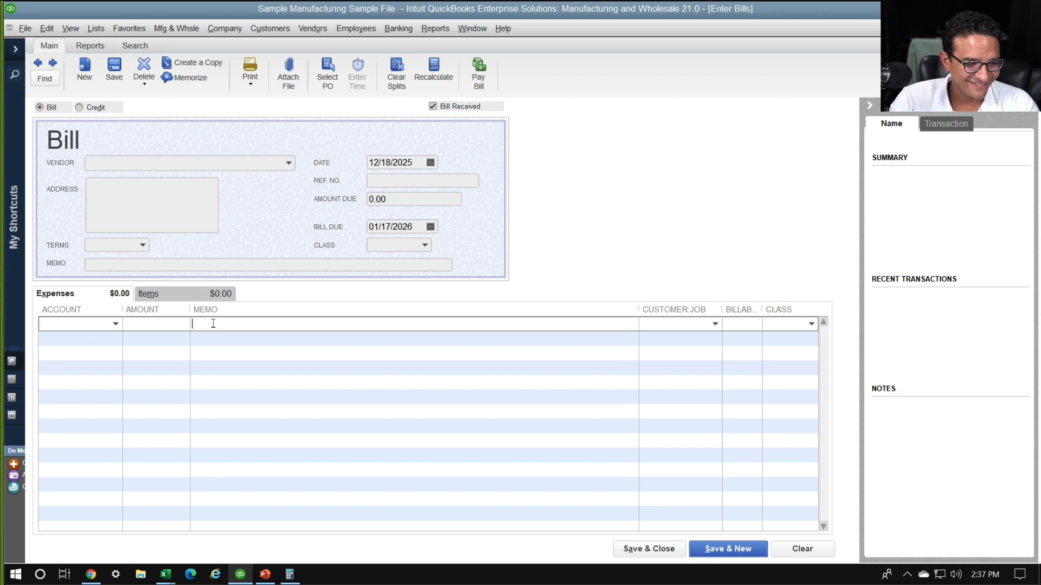
# - Enter WIP as the account on the first expense line and create it as an Other Current Asset account
pyautogui.click(61, 324)
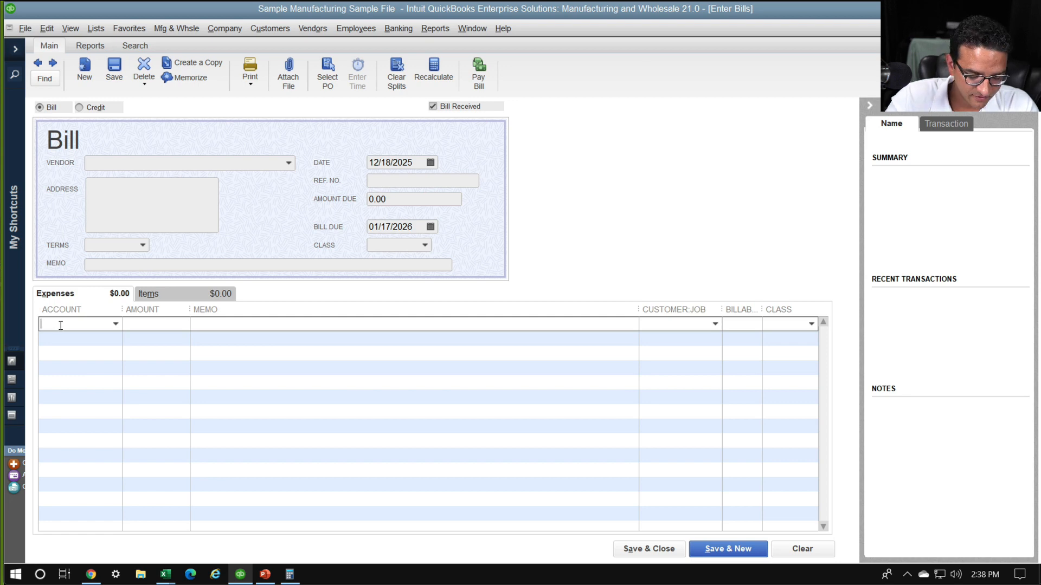
pyautogui.write('WIP')
pyautogui.press('Tab')
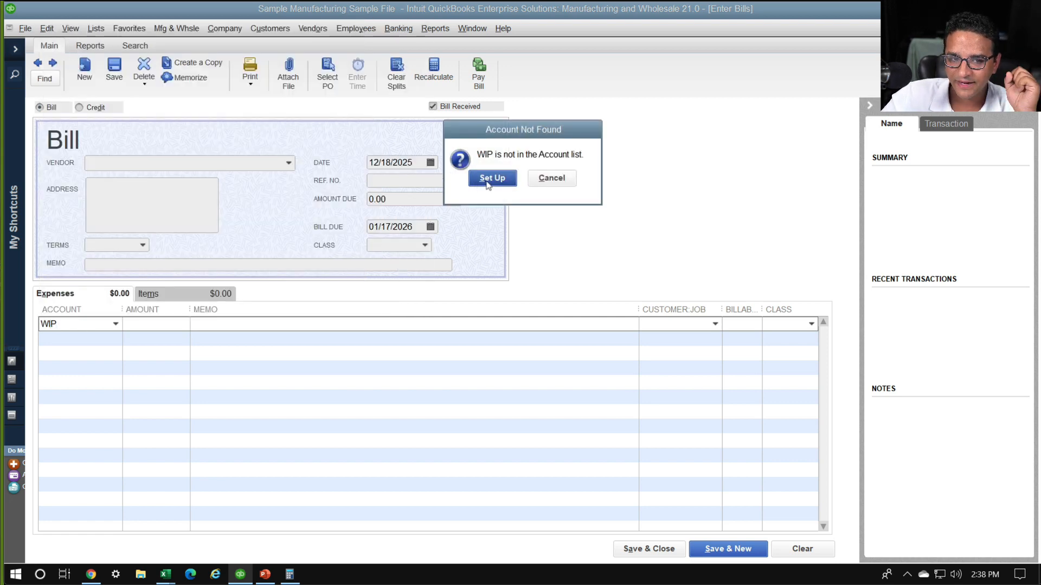
pyautogui.click(493, 183)
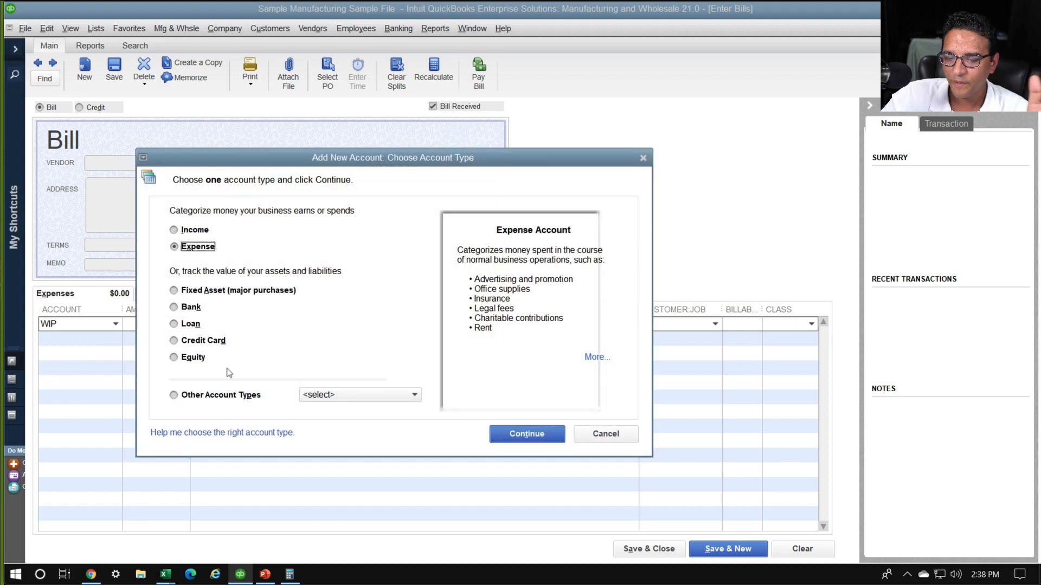
pyautogui.click(216, 395)
pyautogui.click(415, 394)
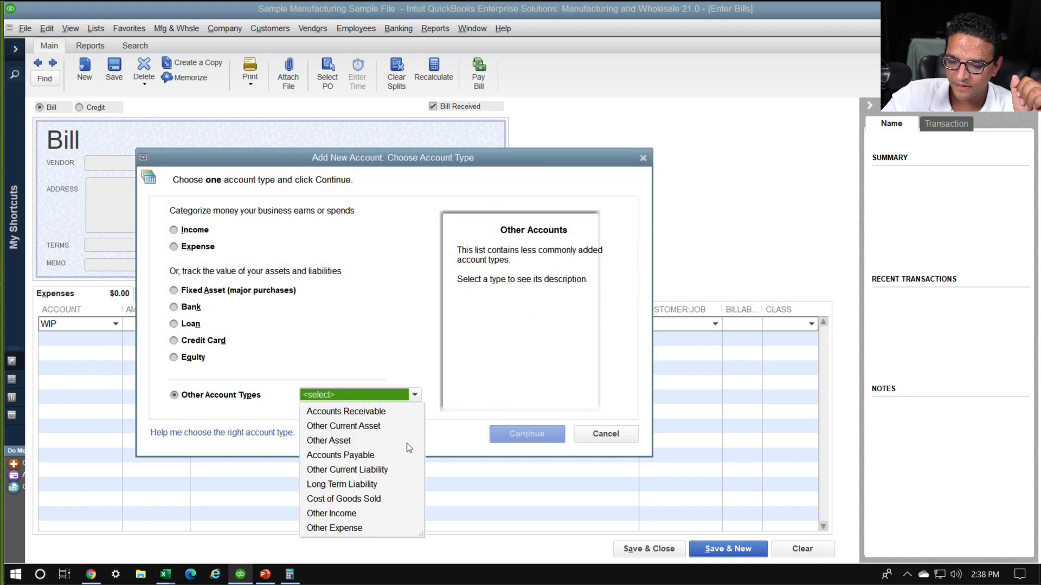
pyautogui.click(367, 427)
pyautogui.click(526, 434)
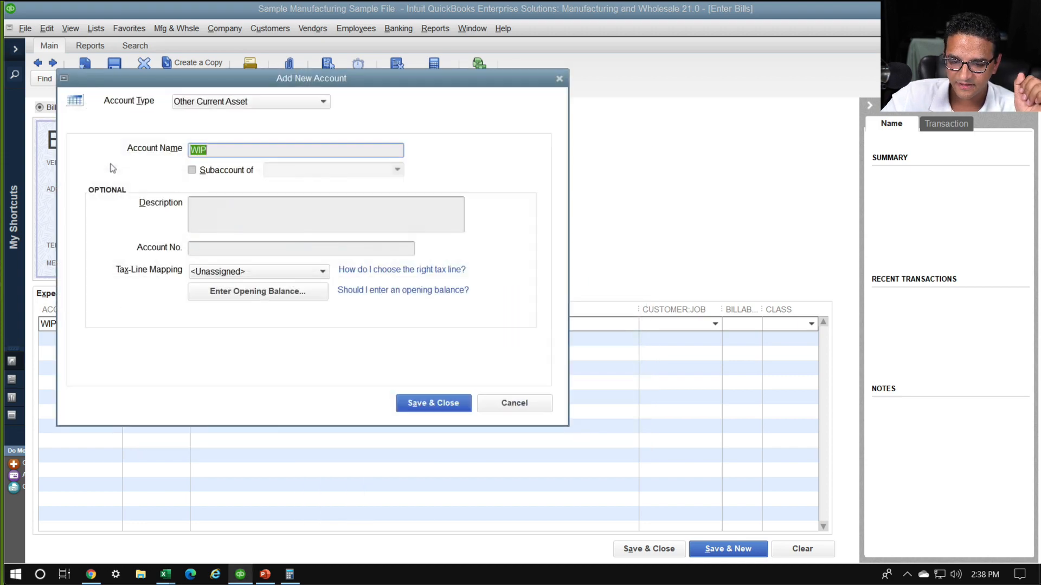
pyautogui.press('Return')
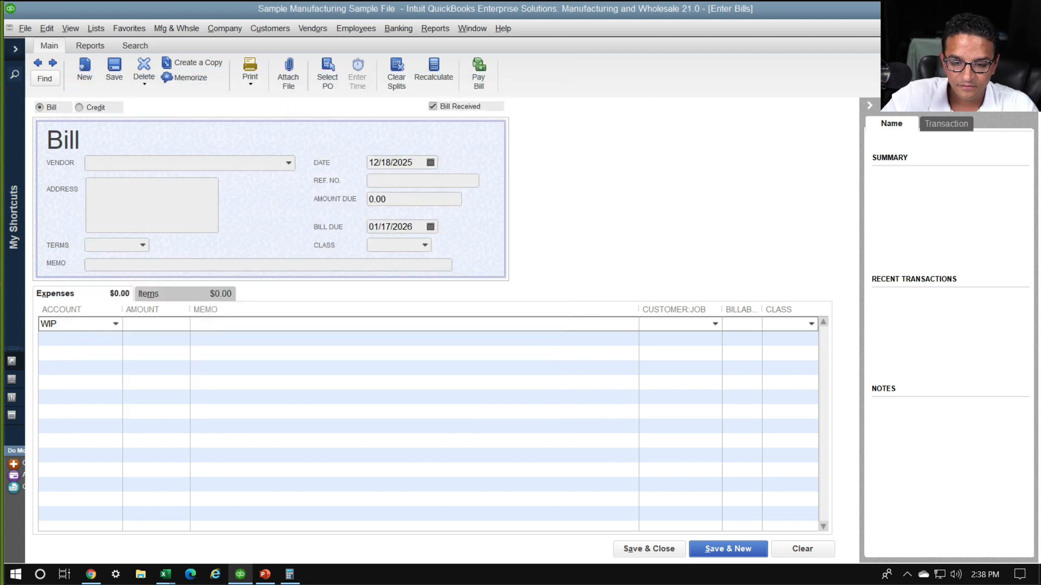
# - Set the bill's vendor to TX ETHANOL CORP without recalling the previous transaction, and enter 5,000 on the WIP expense line
pyautogui.click(101, 164)
pyautogui.write('TX ETHANOL CORP')
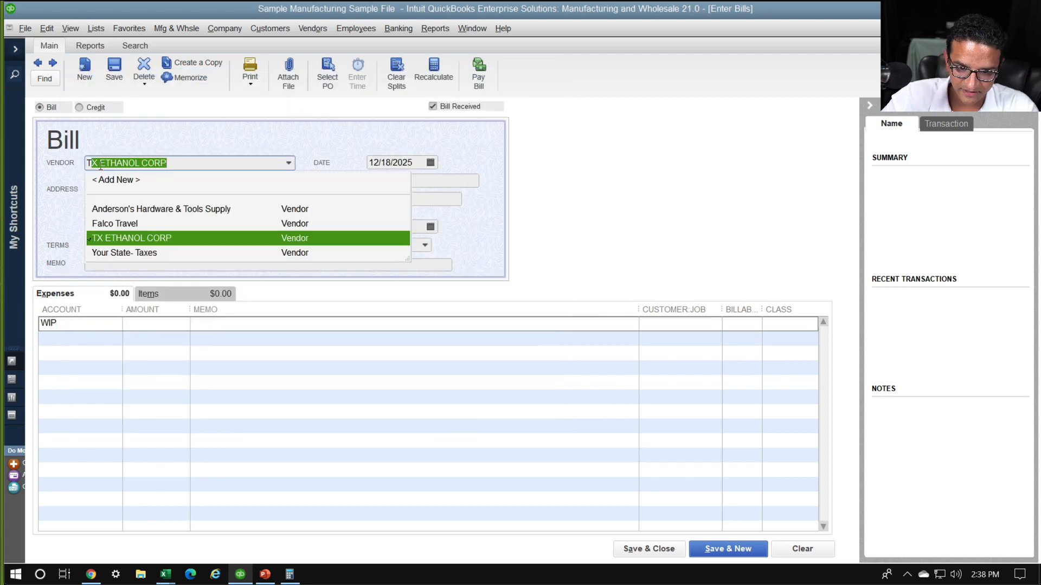
pyautogui.press('Tab')
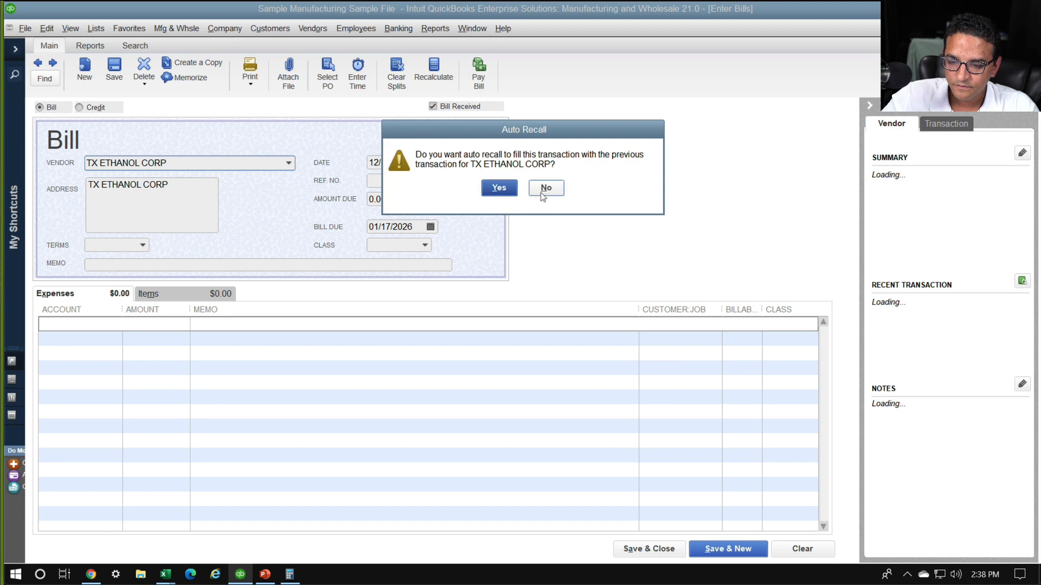
pyautogui.click(543, 192)
pyautogui.write('5')
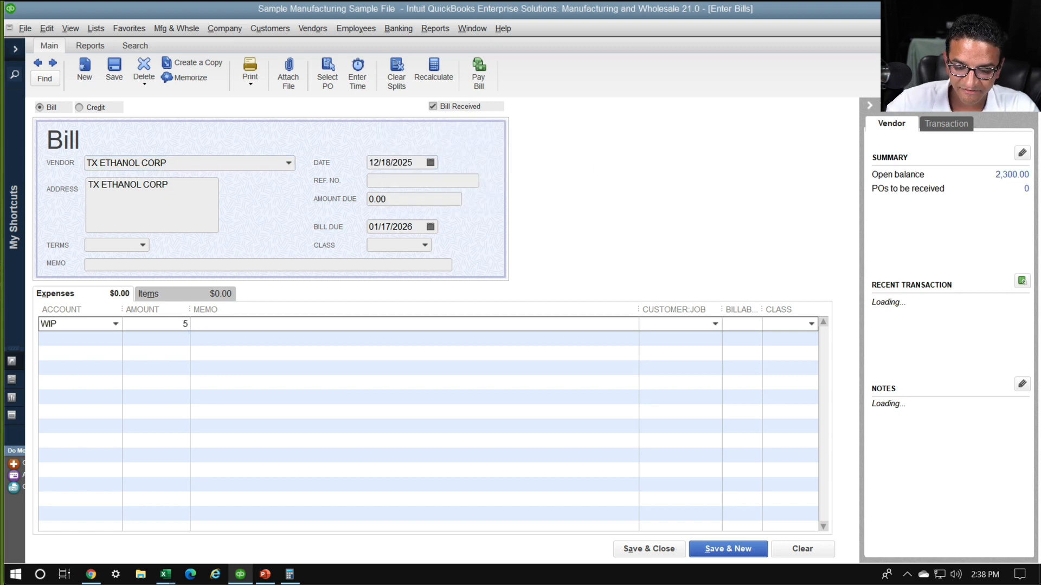
pyautogui.write(',000')
pyautogui.press('Tab')
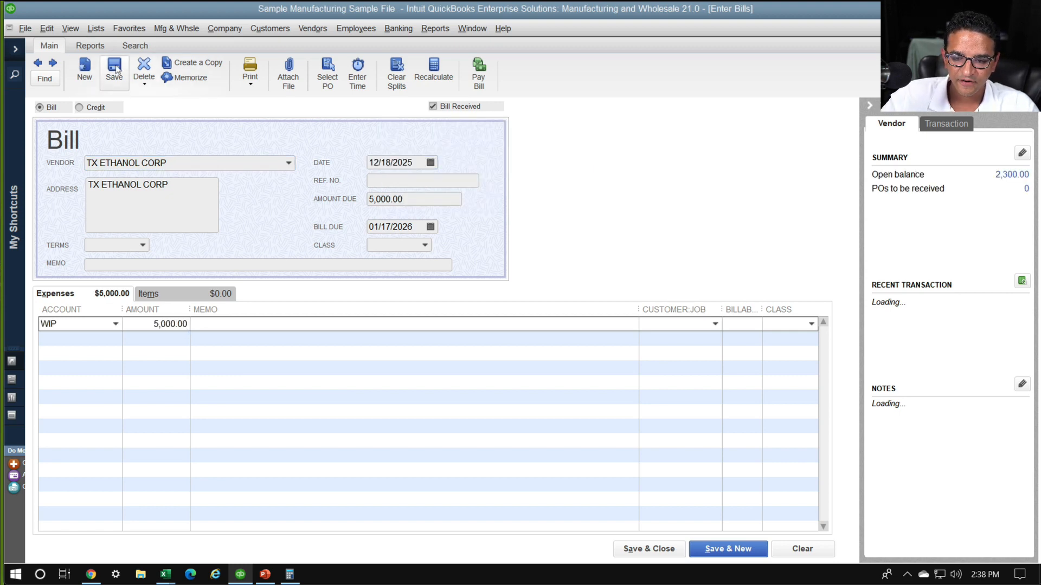
# - Set the bill date to 12/19/2025, then save the bill and start a new one
pyautogui.click(389, 161)
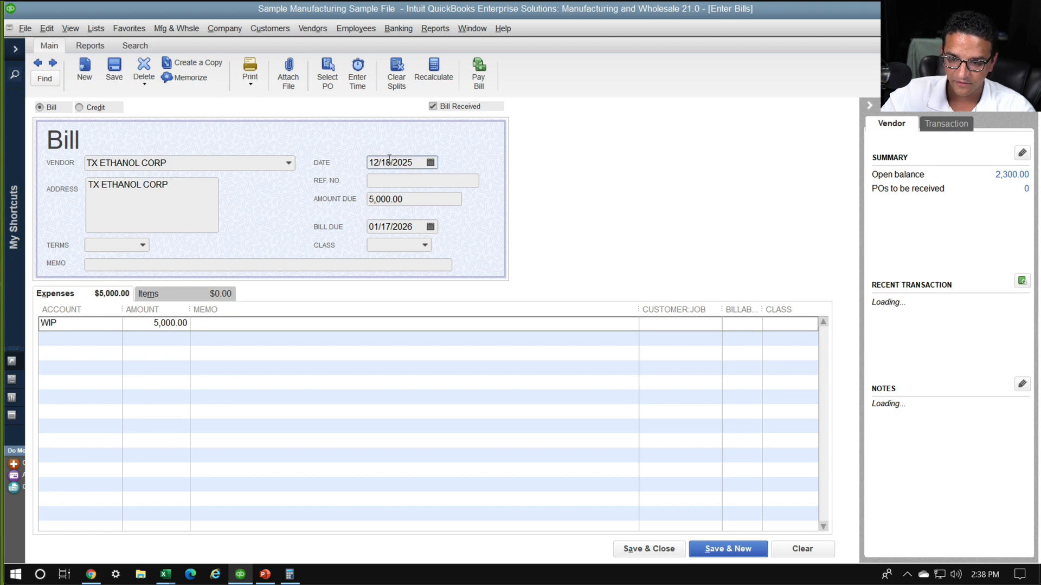
pyautogui.press('+')
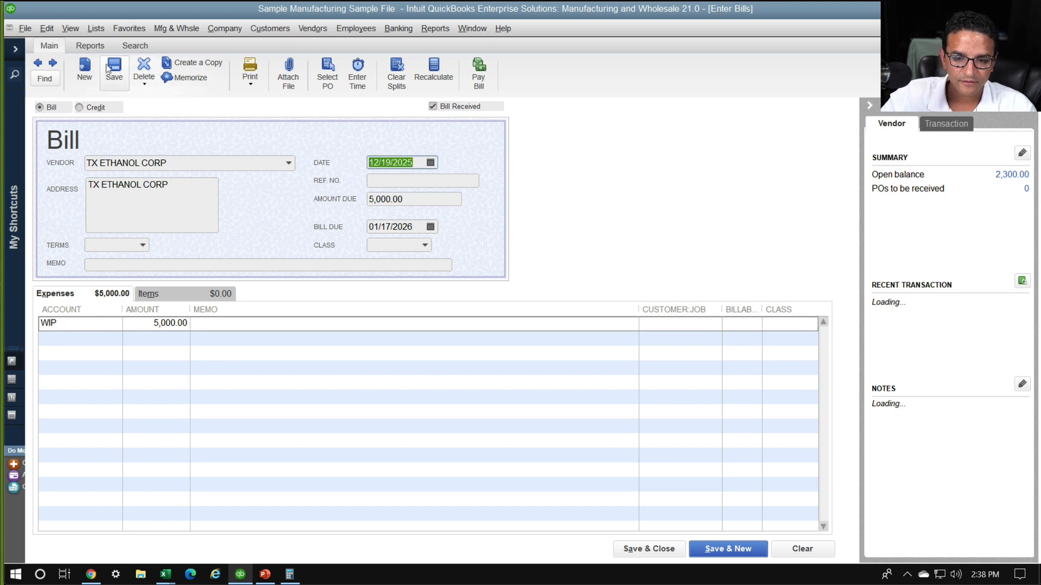
pyautogui.click(282, 163)
pyautogui.click(290, 163)
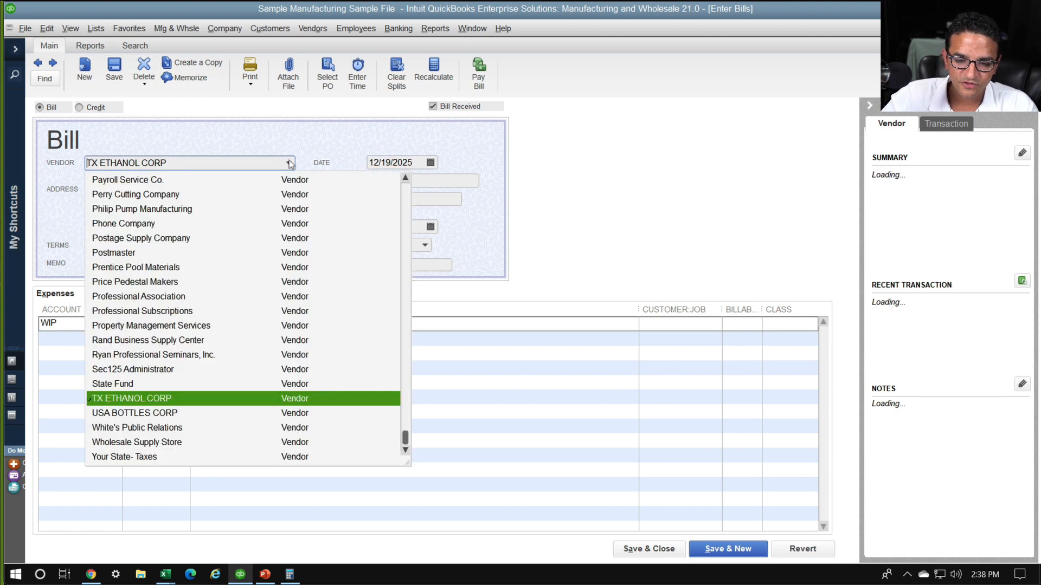
pyautogui.click(258, 138)
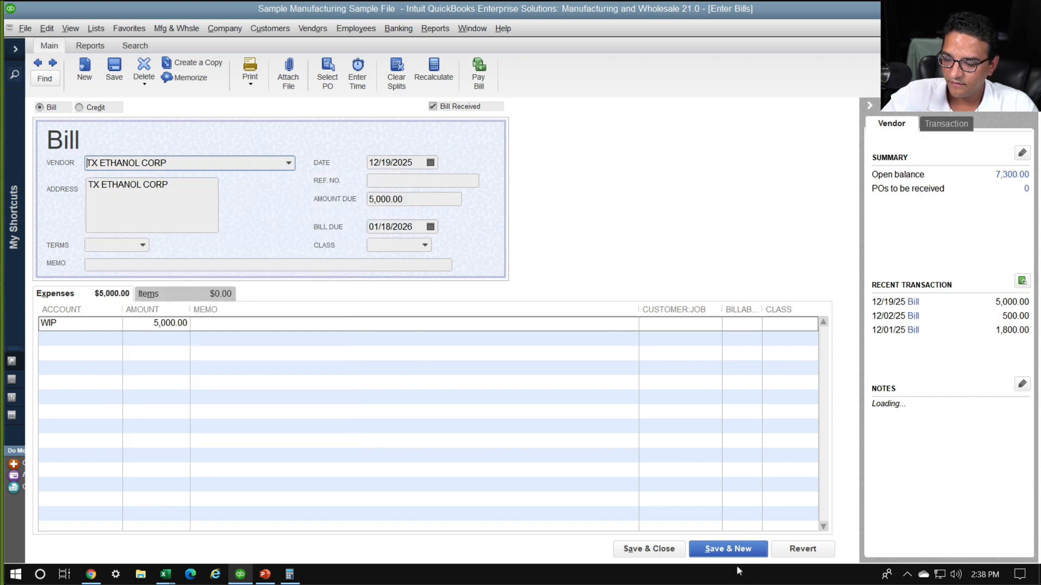
pyautogui.click(724, 548)
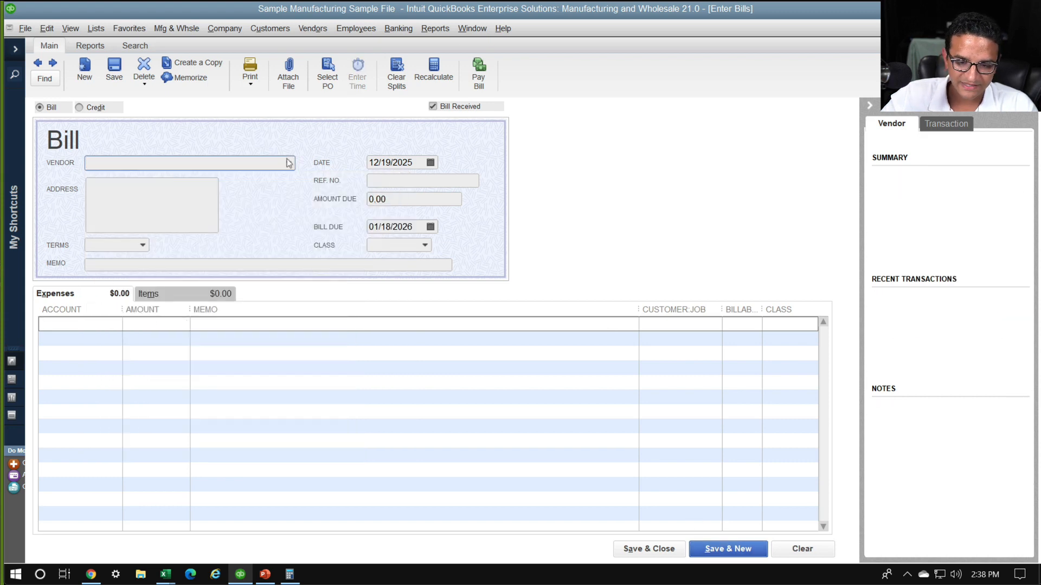
# - Choose USA BOTTLES CORP as the vendor and delete the recalled 20oz Bottle and 20oz Bottle CAP item lines
pyautogui.write('us')
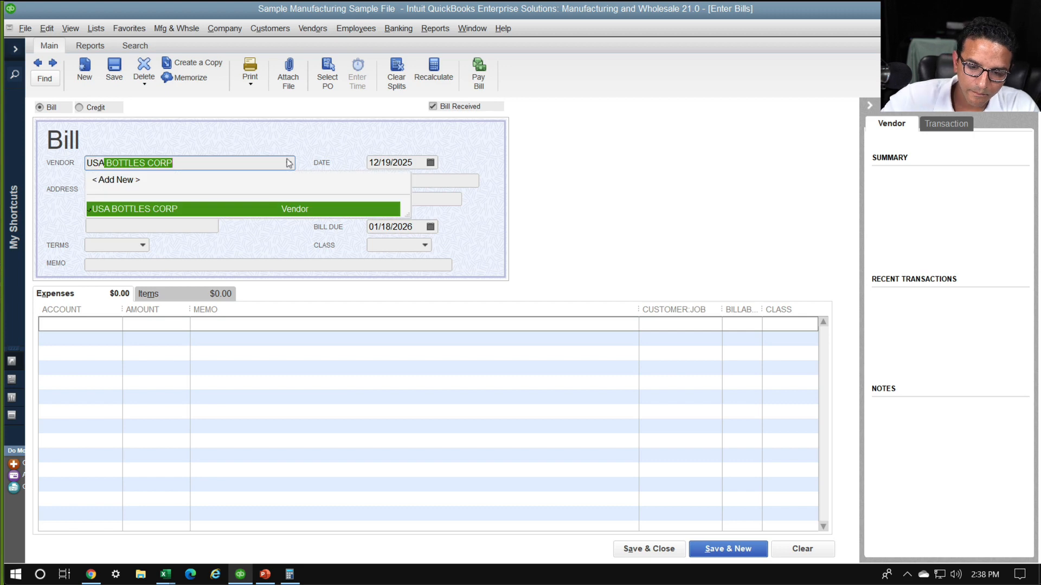
pyautogui.press('Tab')
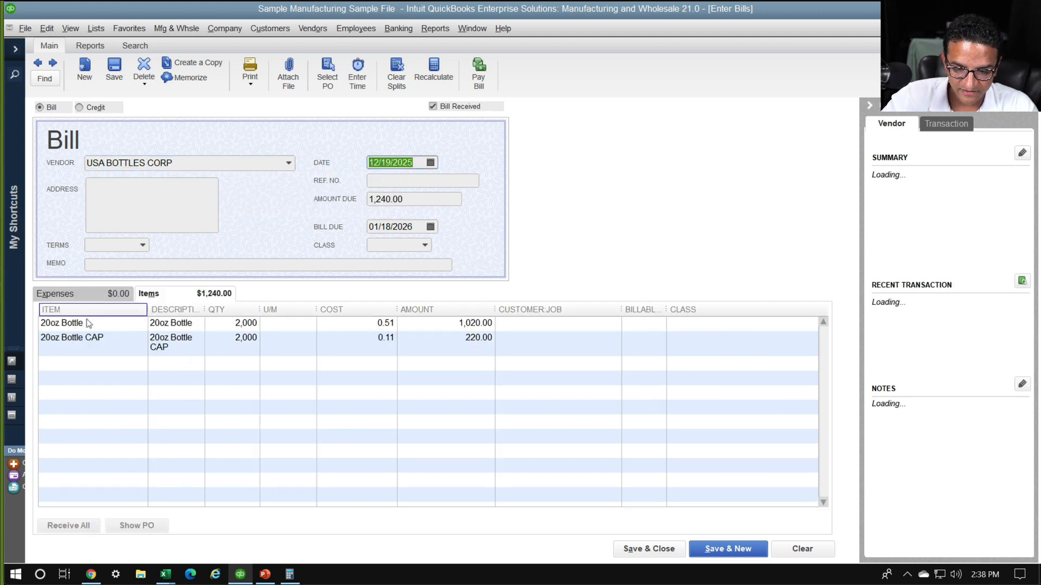
pyautogui.click(89, 324)
pyautogui.click(98, 325)
pyautogui.hotkey('ctrl', 'Delete')
pyautogui.hotkey('ctrl', 'Delete')
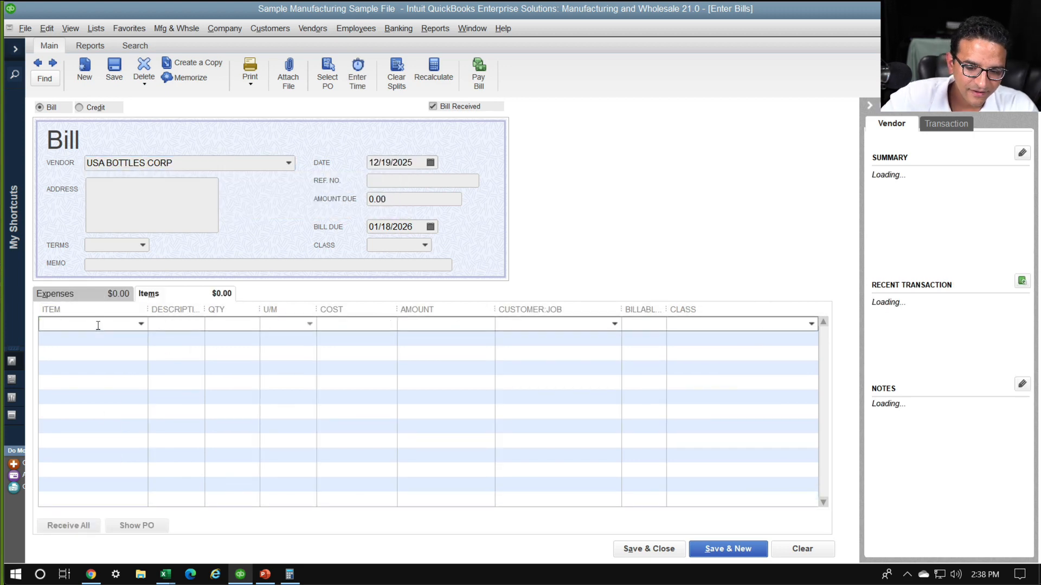
# - Add a 2,500 expense line to the WIP account, then save the bill and start a new one
pyautogui.click(120, 298)
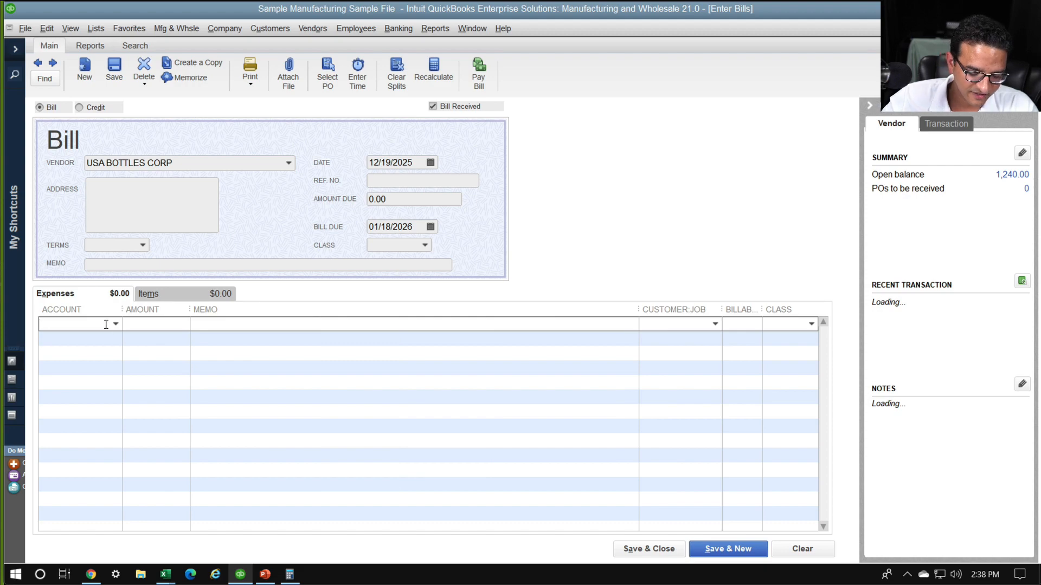
pyautogui.write('WIP')
pyautogui.press('Tab')
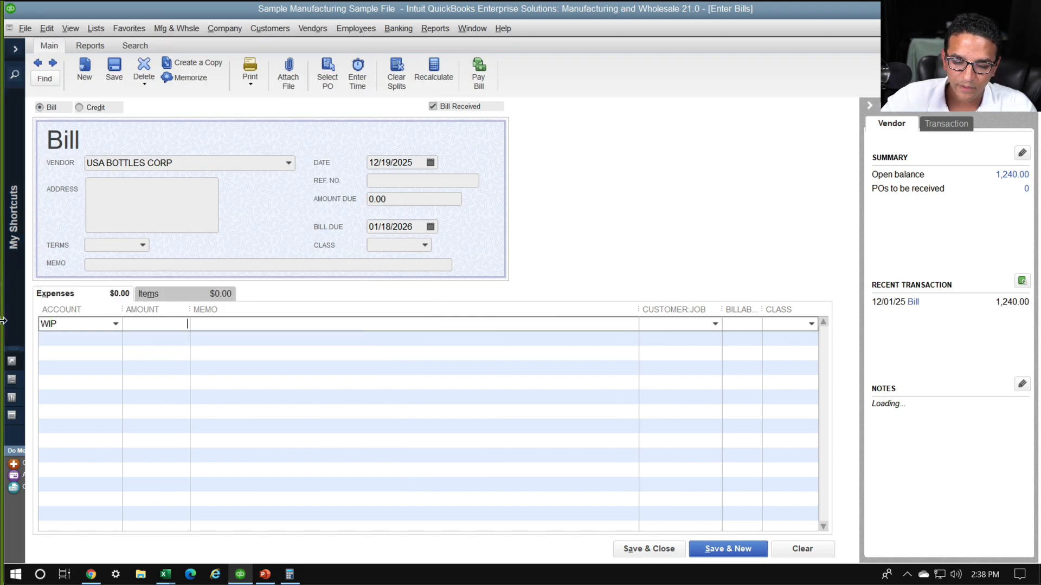
pyautogui.write('2500')
pyautogui.press('Tab')
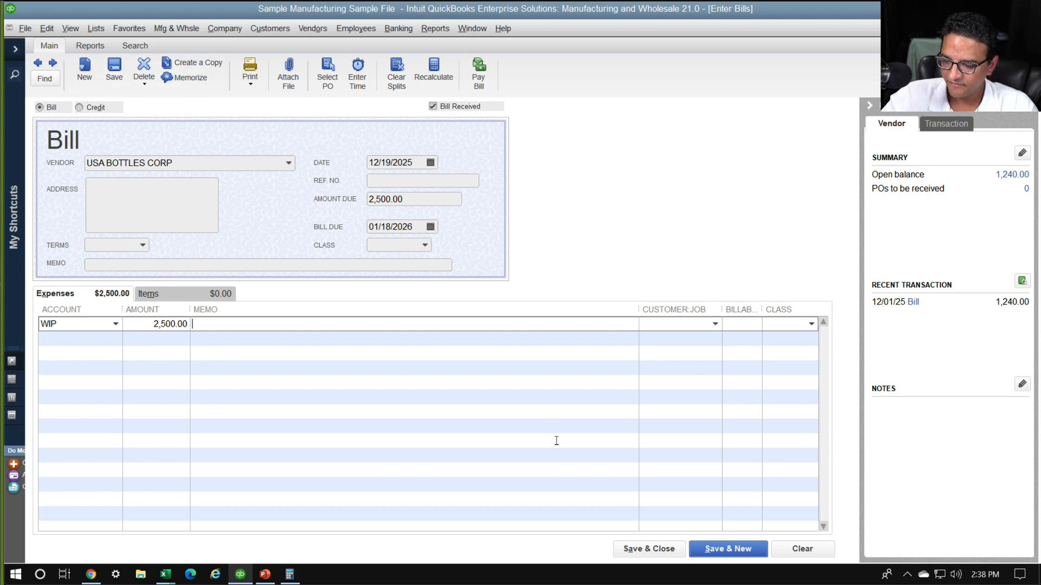
pyautogui.click(119, 71)
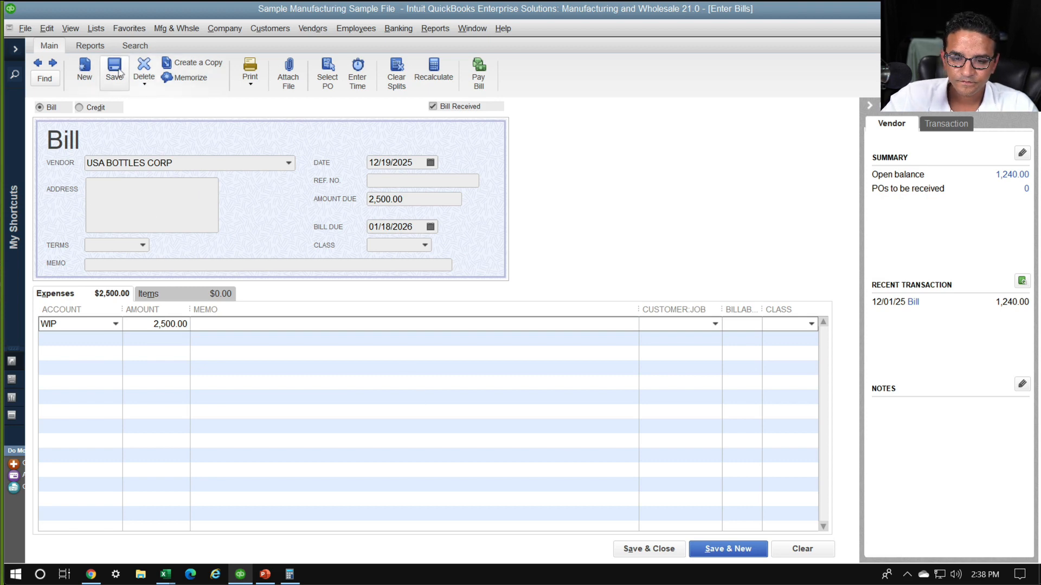
pyautogui.click(738, 549)
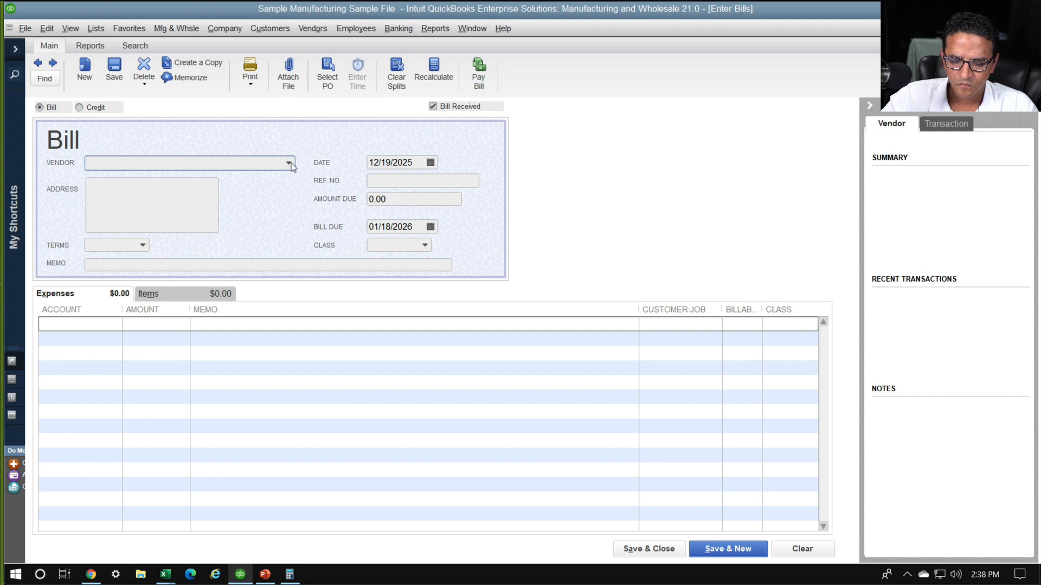
# - Choose MX Chemicals as the vendor and delete the recalled Glycerin Mix Aloe item line
pyautogui.click(289, 163)
pyautogui.click(288, 163)
pyautogui.write('Che')
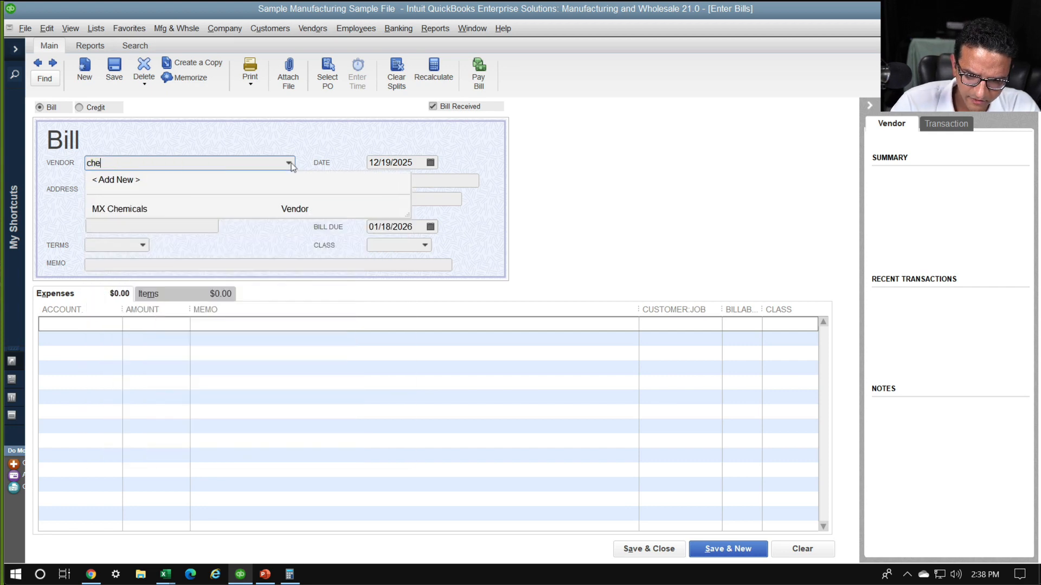
pyautogui.click(144, 208)
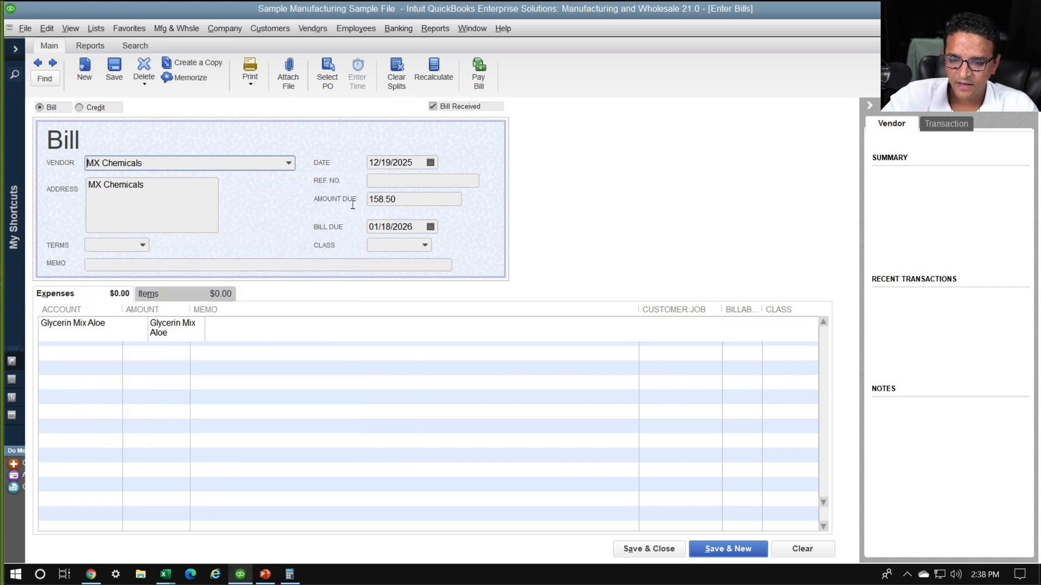
pyautogui.click(405, 199)
pyautogui.click(116, 324)
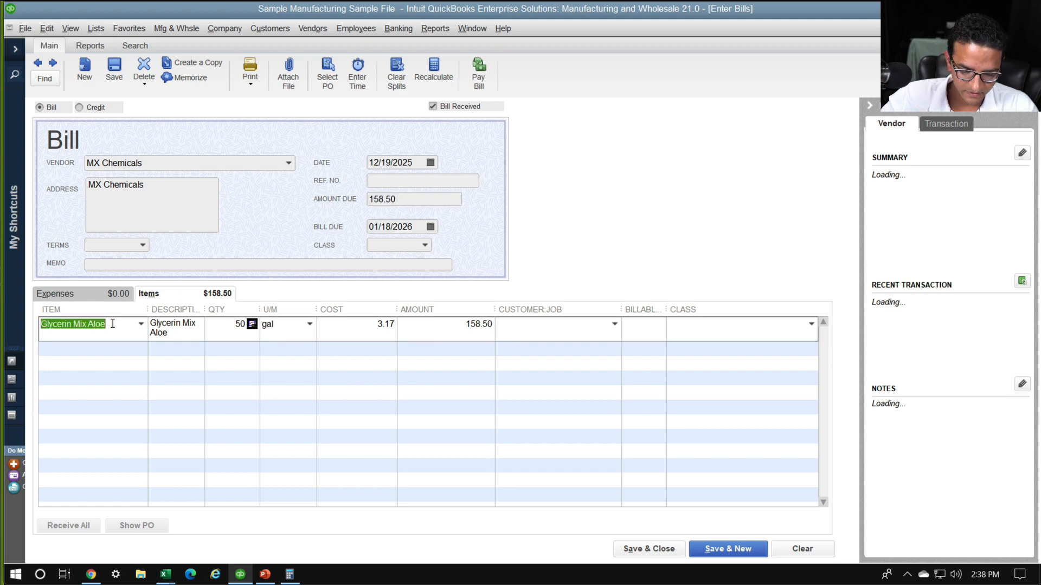
pyautogui.hotkey('ctrl', 'Delete')
# - Add an expense line of 4,000 to the WIP account on the MX Chemicals bill
pyautogui.click(54, 293)
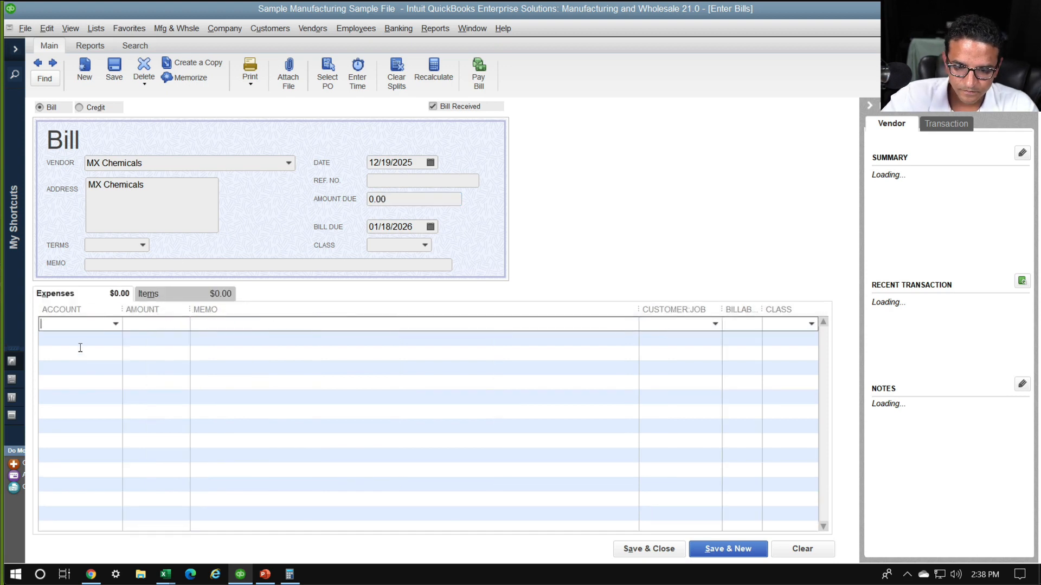
pyautogui.write('WIP')
pyautogui.press('Tab')
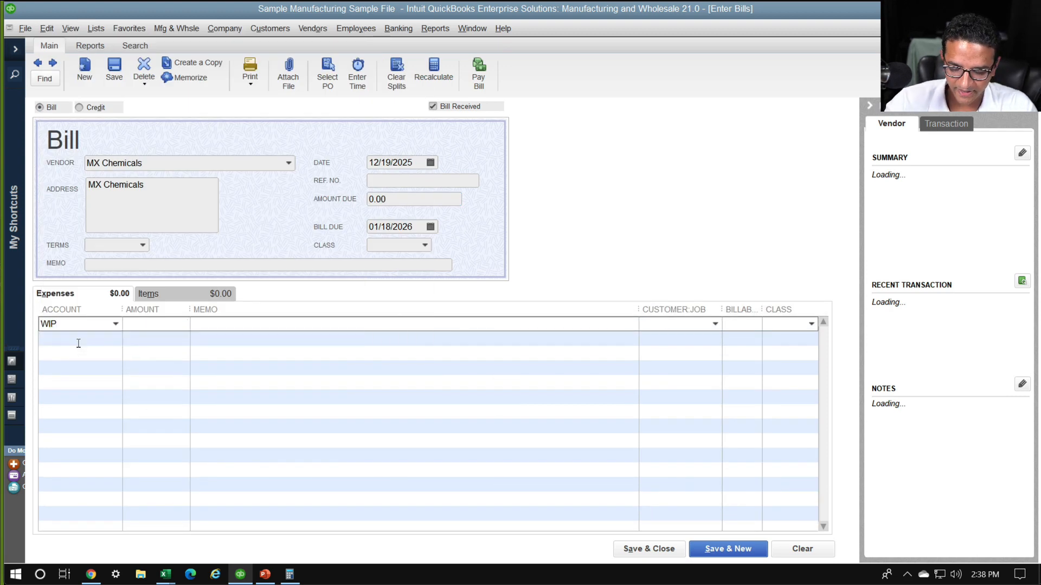
pyautogui.write('4000')
pyautogui.press('Tab')
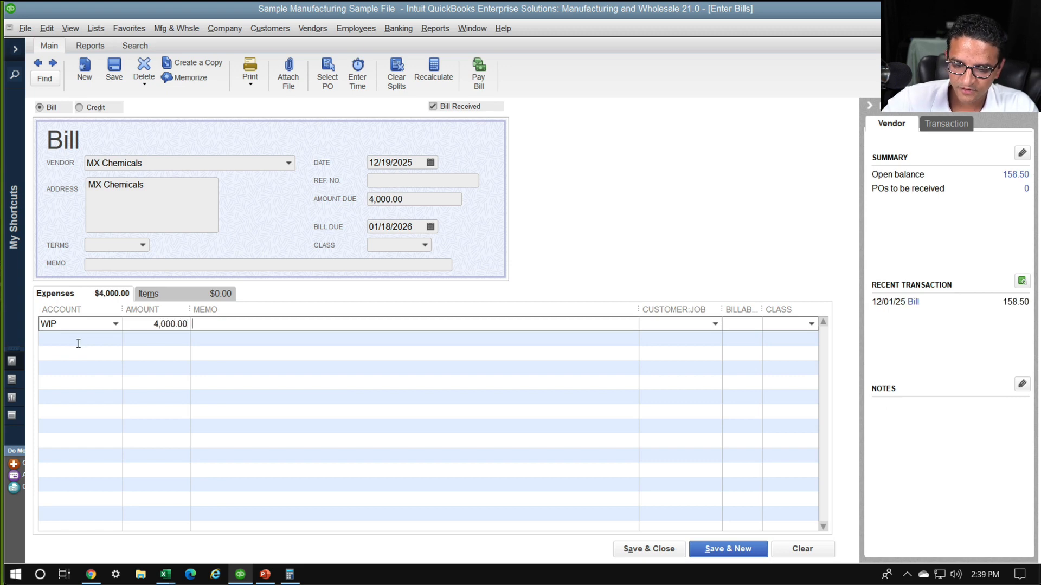
# - Save the MX Chemicals bill, then start a MIami Printers LLC bill without the recalled Label 20OZ item line
pyautogui.click(725, 549)
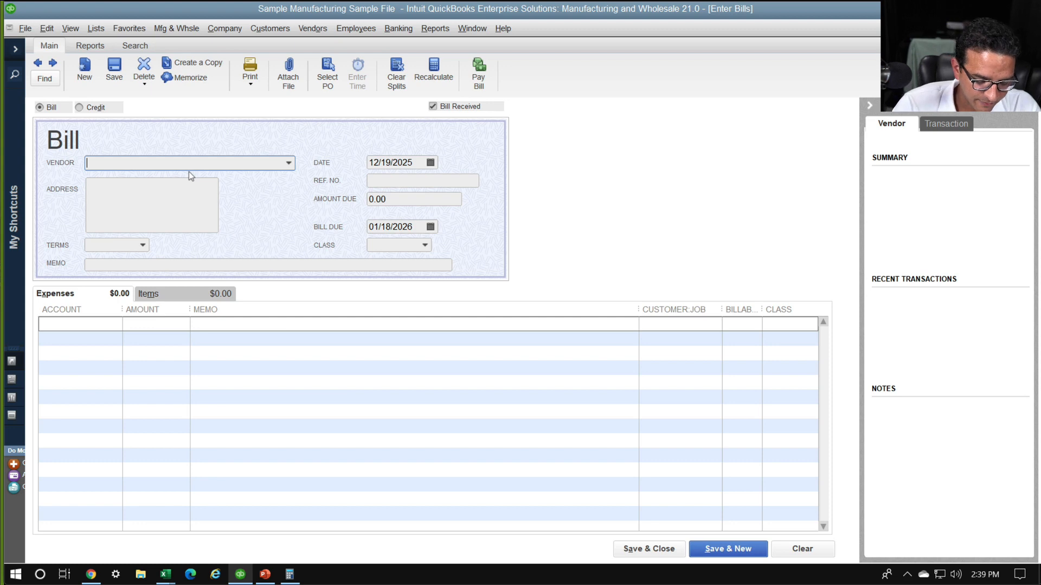
pyautogui.write('mi')
pyautogui.press('Tab')
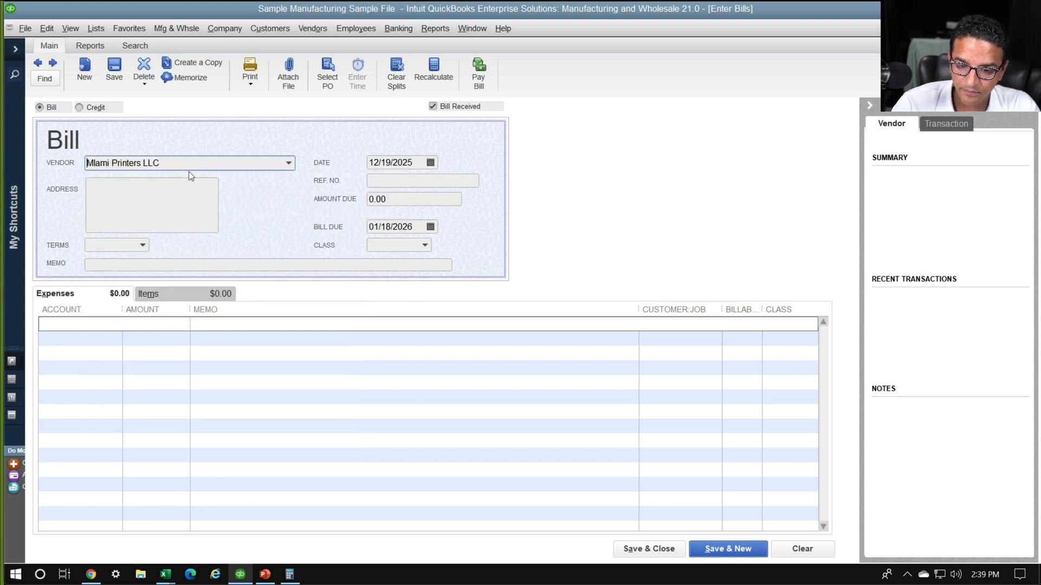
pyautogui.press('Tab')
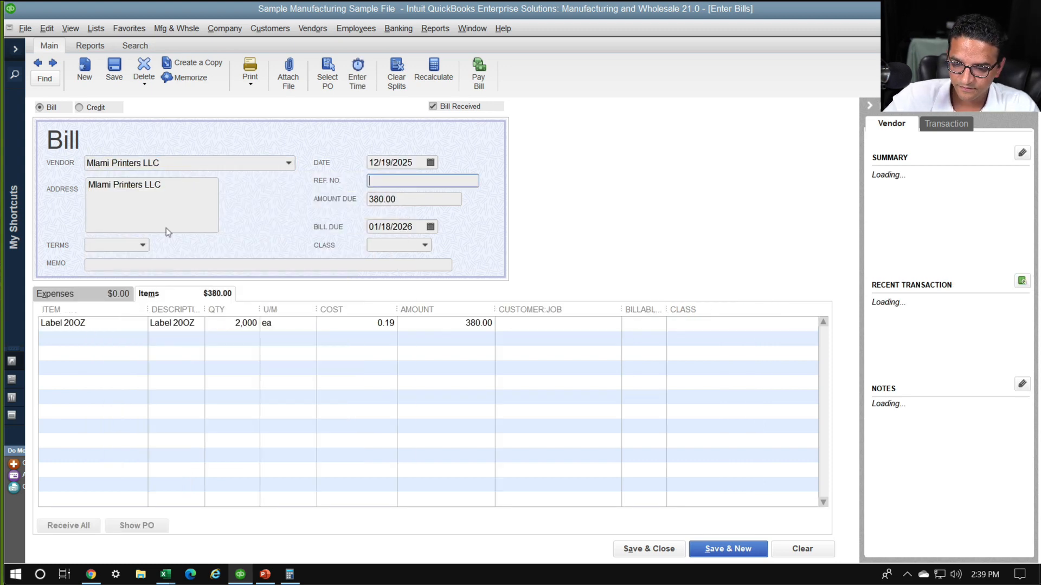
pyautogui.click(91, 326)
pyautogui.hotkey('ctrl', 'Delete')
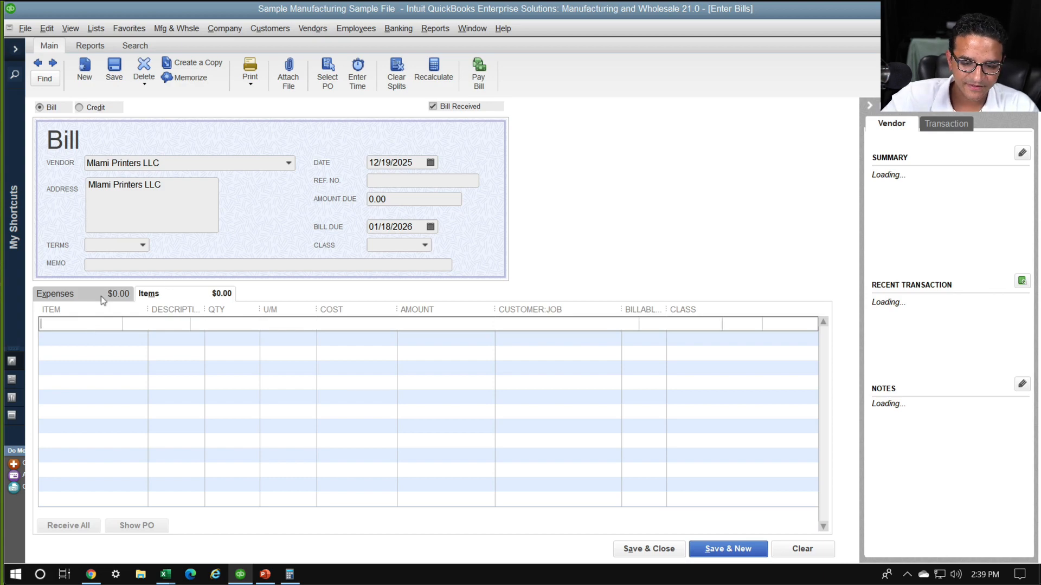
# - Add a 250 expense line to the WIP account on the MIami Printers LLC bill, then save and close it
pyautogui.click(102, 298)
pyautogui.write('WIP')
pyautogui.press('Tab')
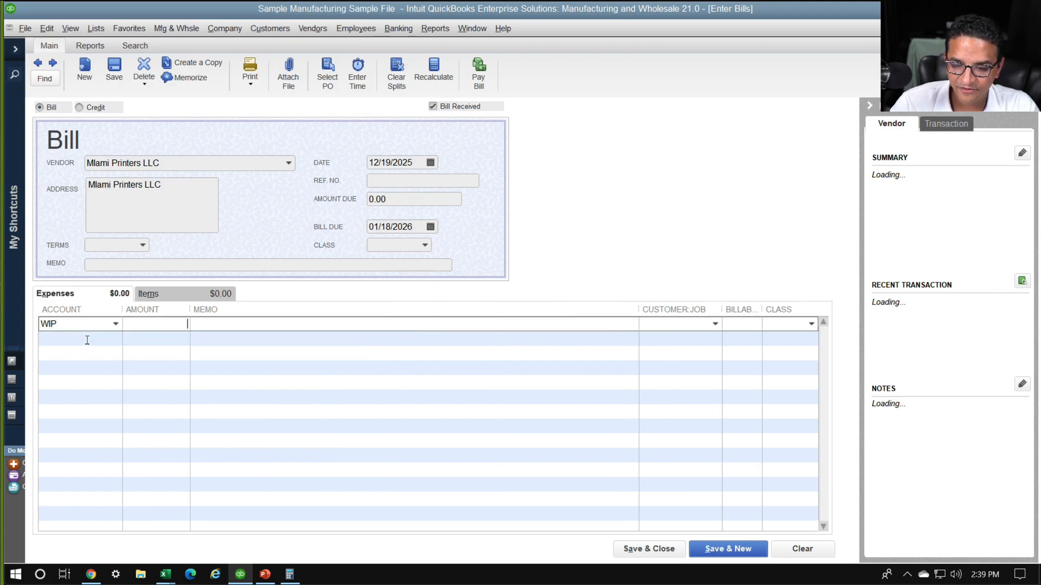
pyautogui.click(394, 200)
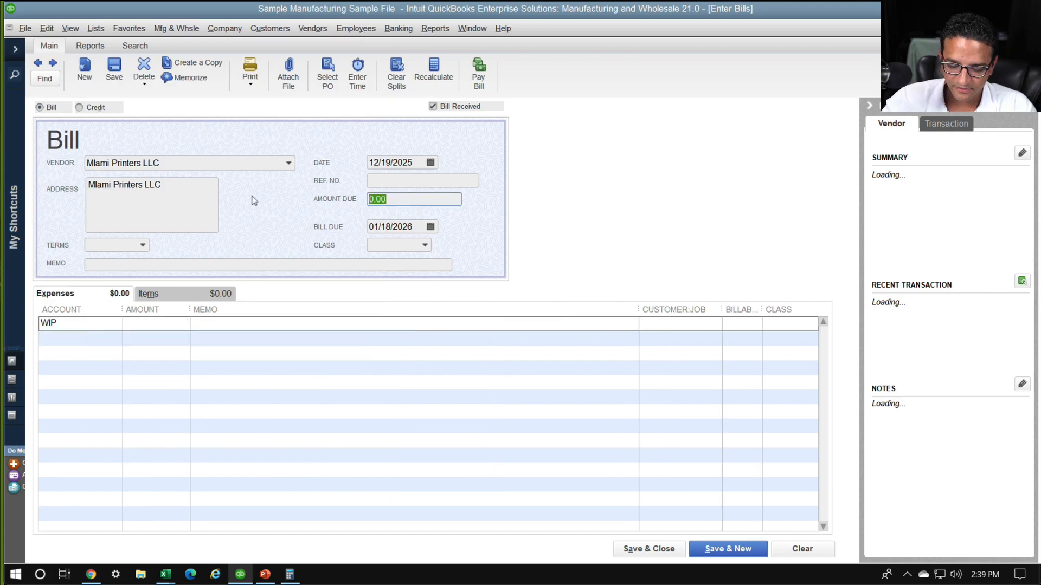
pyautogui.write('250')
pyautogui.press('Tab')
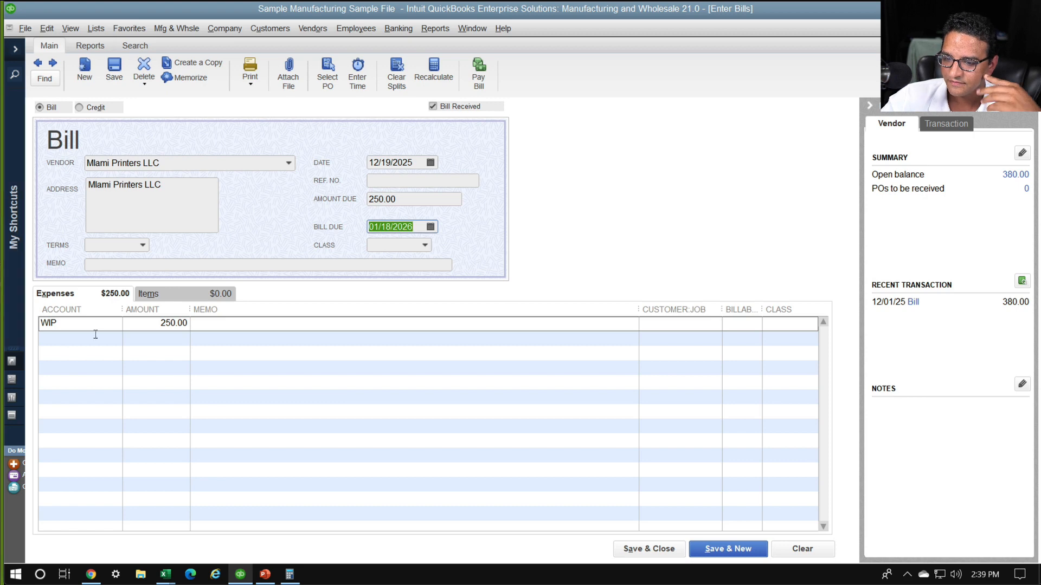
pyautogui.click(660, 549)
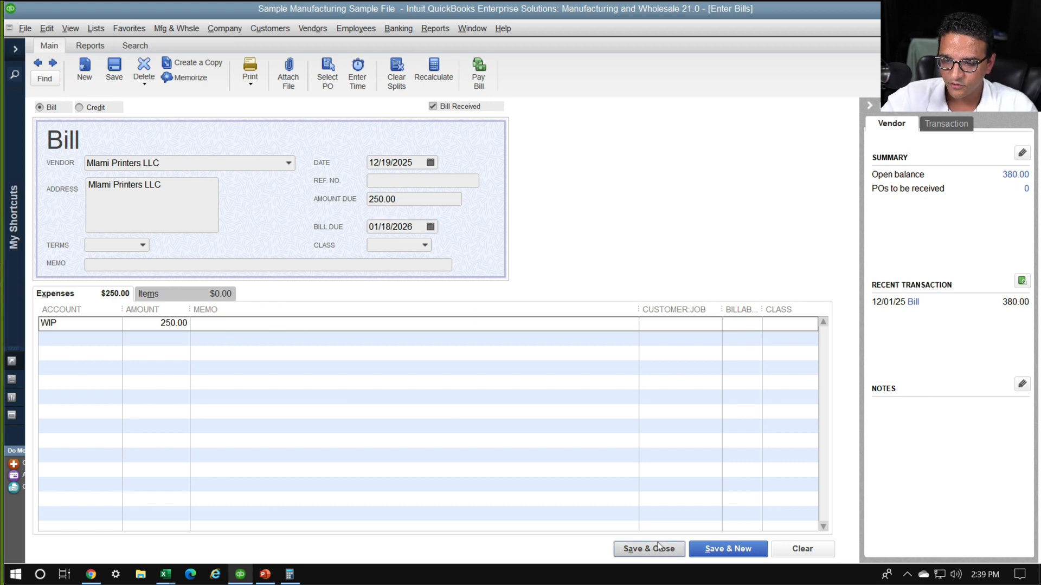
# - Open the Balance Sheet report for all dates and examine the transactions behind the WIP balance
pyautogui.click(431, 29)
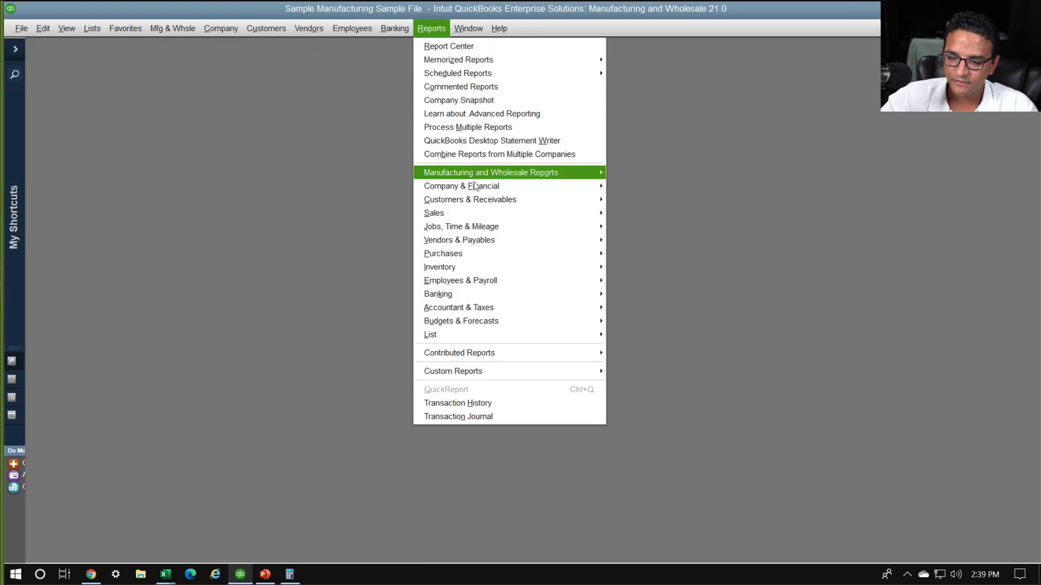
pyautogui.moveTo(487, 186)
pyautogui.click(660, 353)
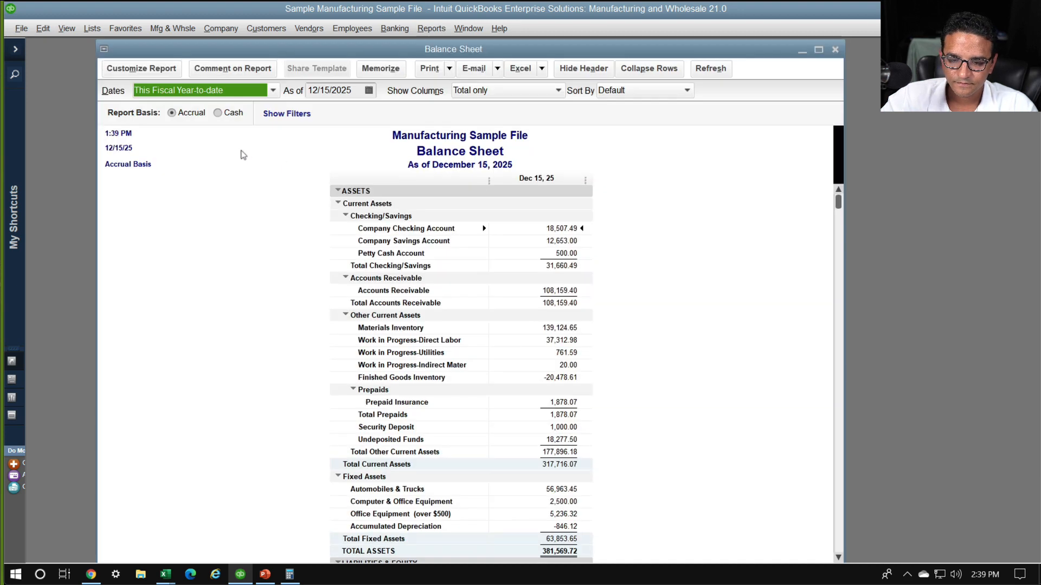
pyautogui.click(199, 91)
pyautogui.scroll(2, 177, 107)
pyautogui.click(163, 105)
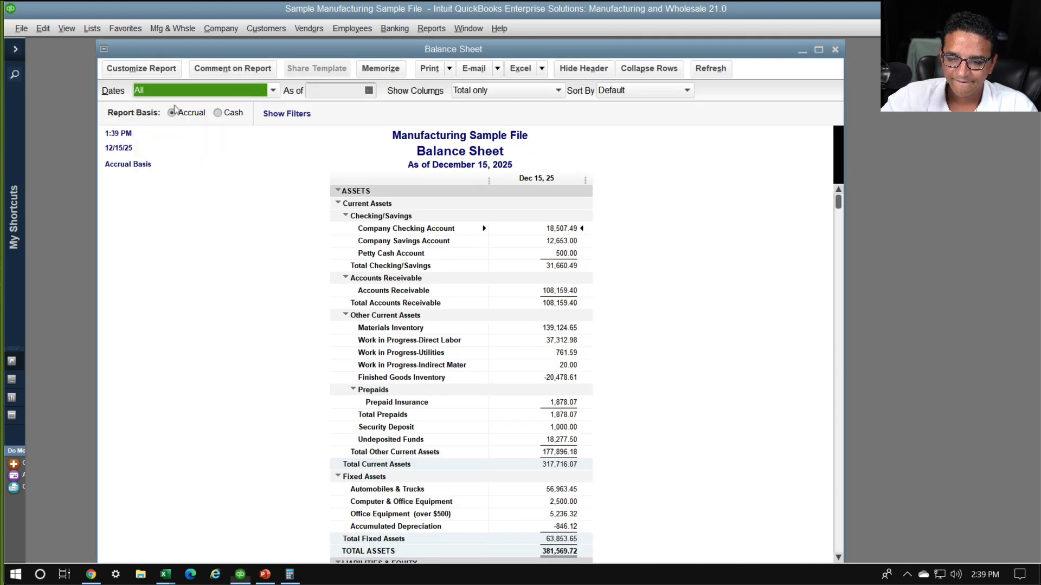
pyautogui.doubleClick(567, 328)
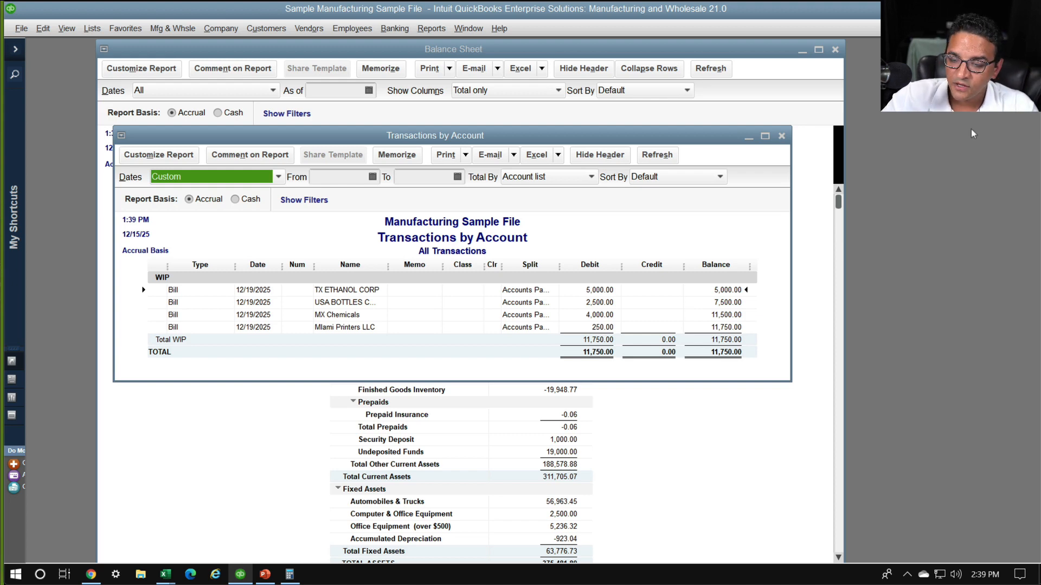
pyautogui.click(781, 136)
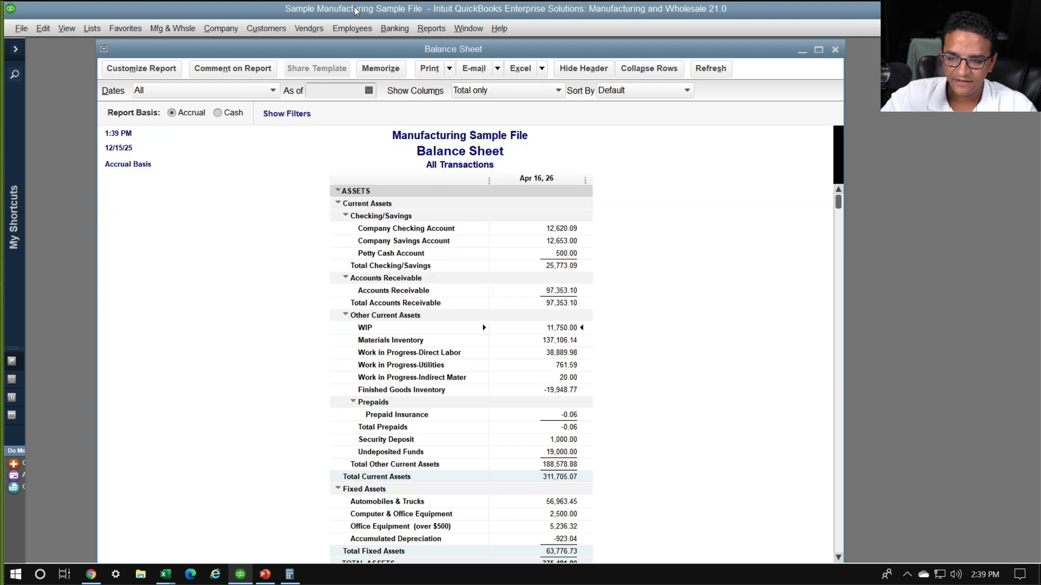
# - Open the Item List at full window size and widen its Name column
pyautogui.click(99, 31)
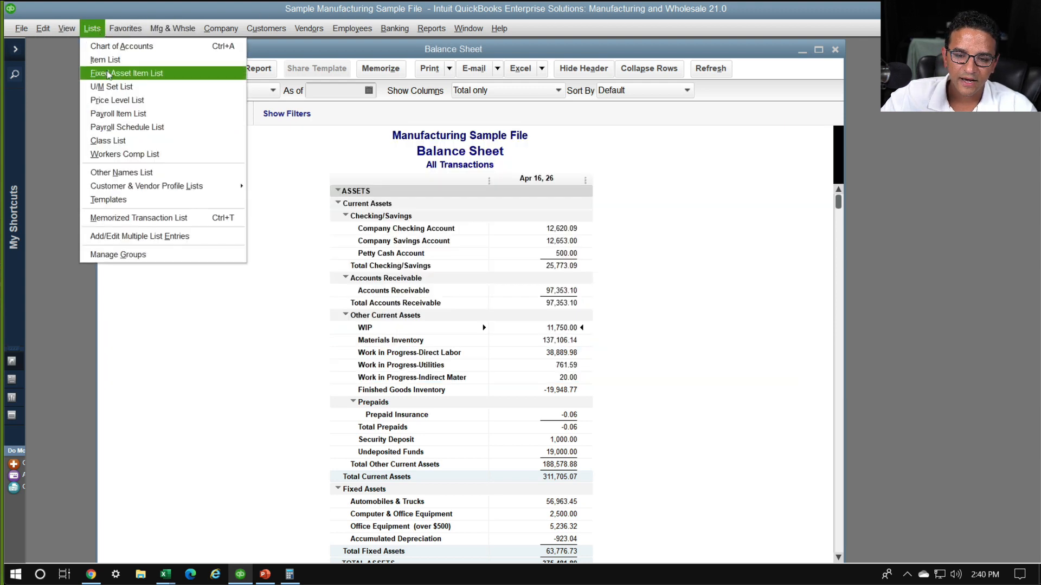
pyautogui.click(106, 59)
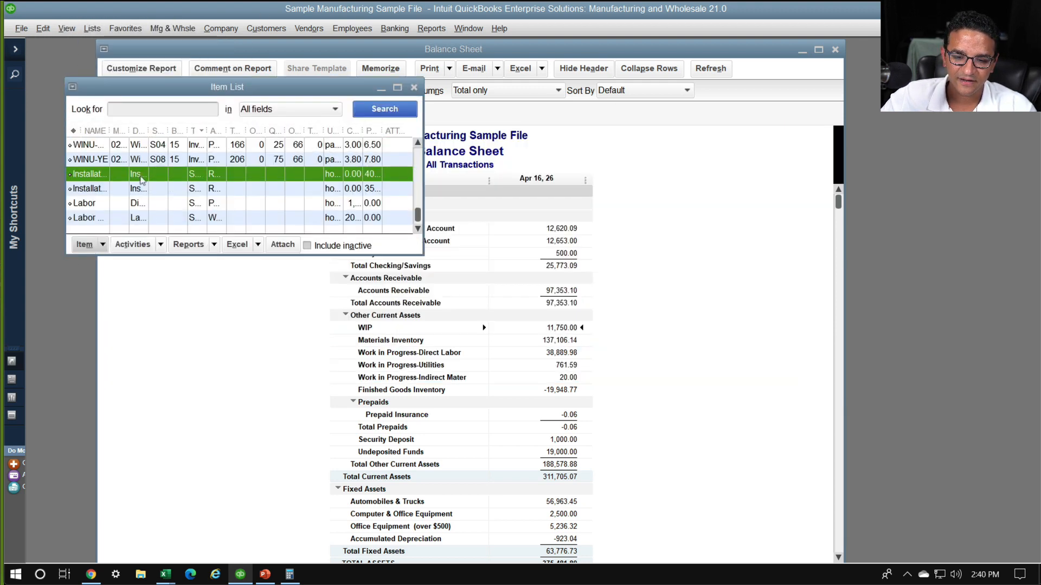
pyautogui.doubleClick(202, 86)
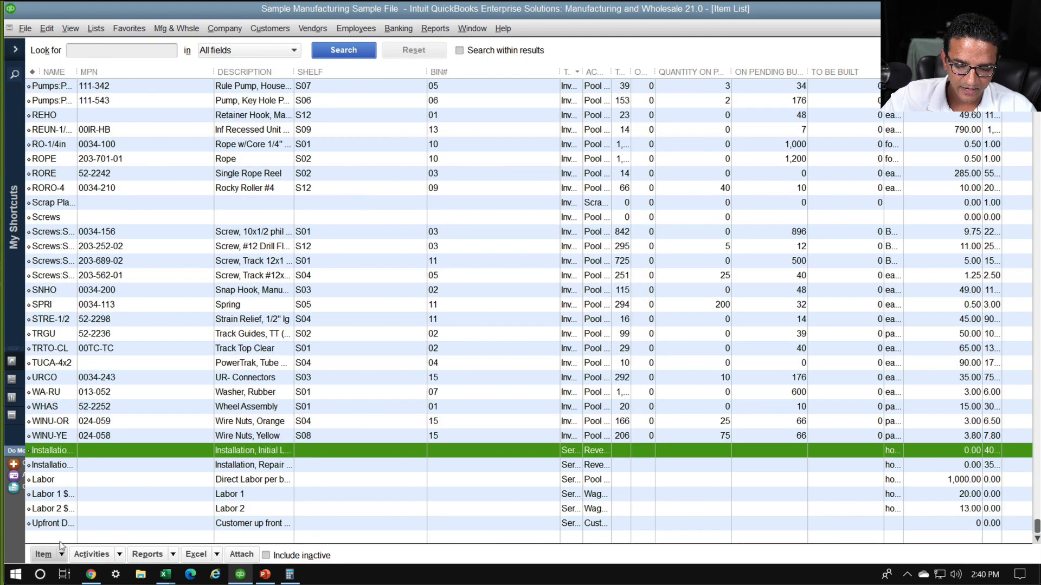
pyautogui.click(46, 553)
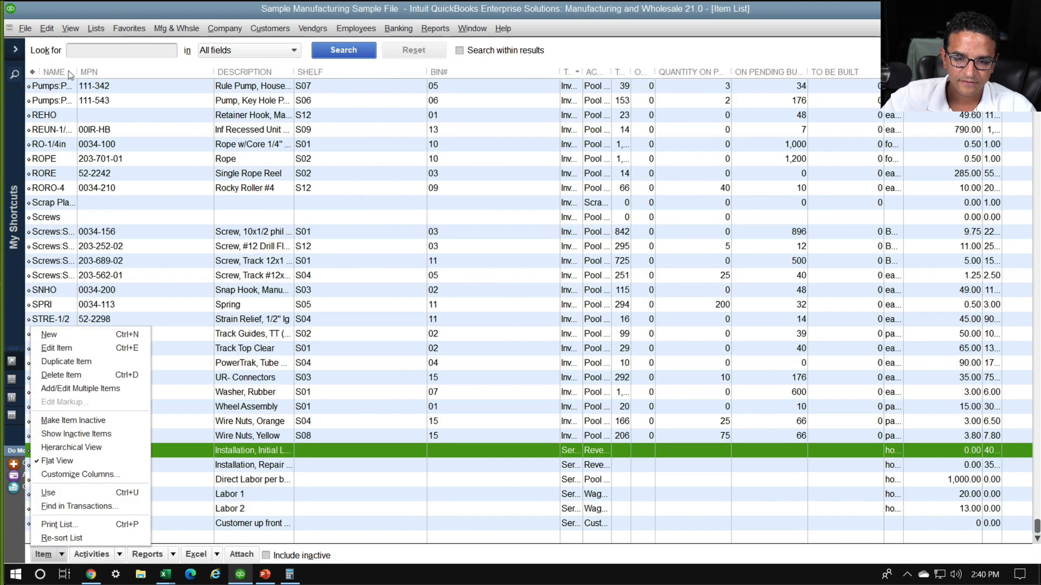
pyautogui.moveTo(73, 70); pyautogui.dragTo(168, 72)
# - Search the Item List for 20 and duplicate the 20oz HS Aloe assembly item
pyautogui.click(105, 50)
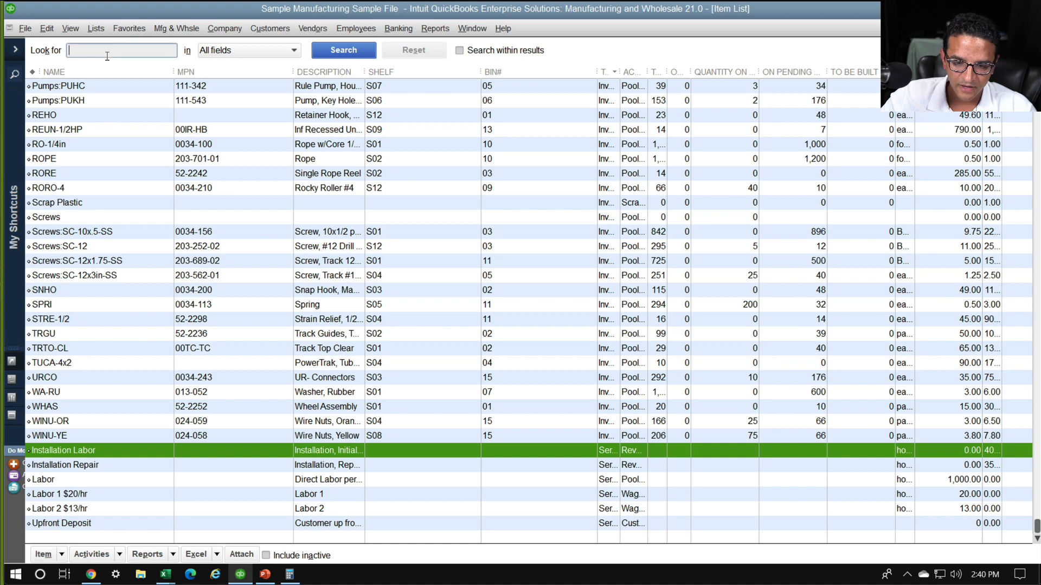
pyautogui.write('20')
pyautogui.press('Return')
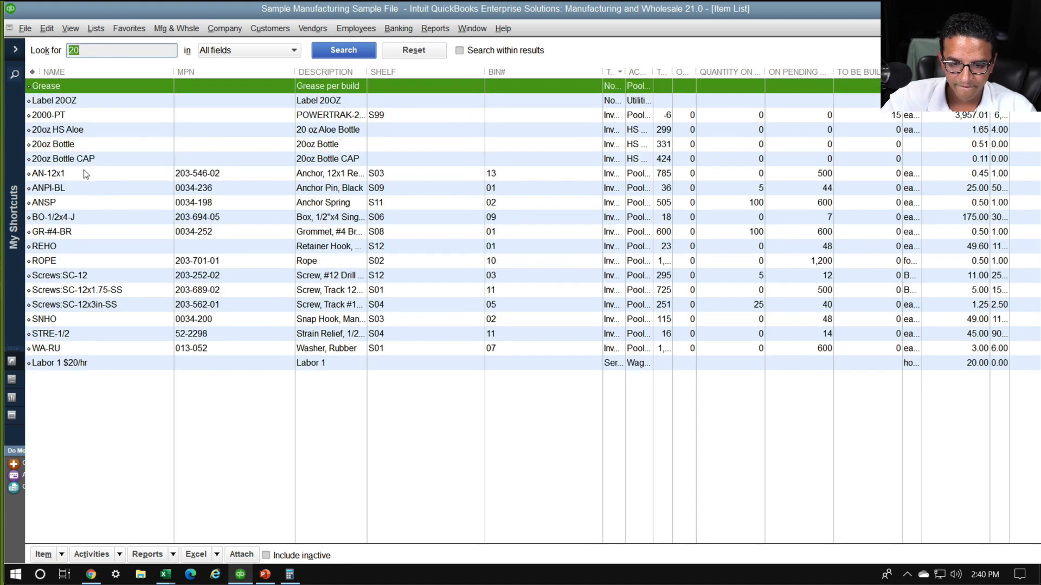
pyautogui.click(81, 131)
pyautogui.rightClick(81, 131)
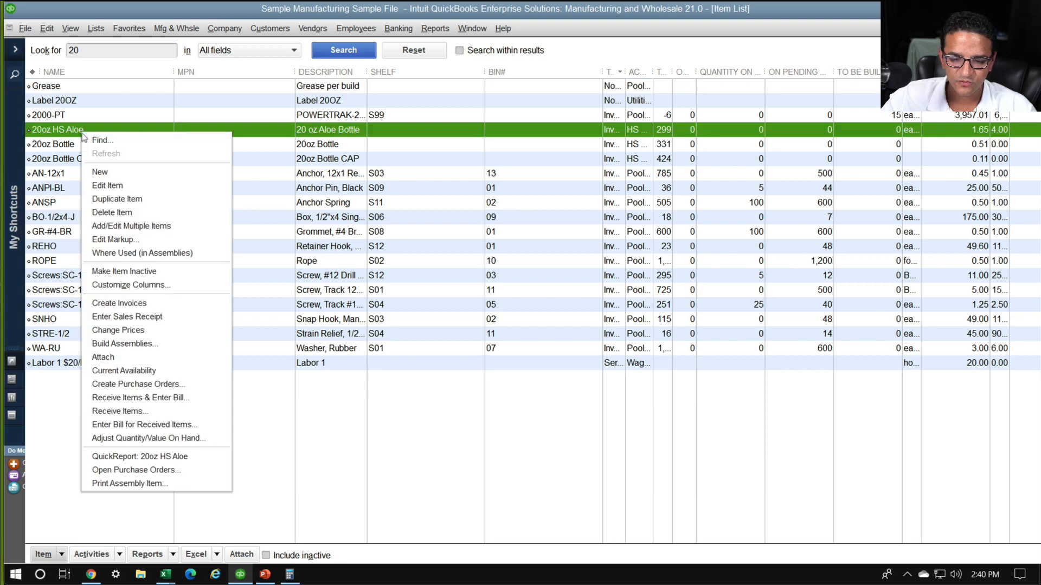
pyautogui.click(137, 199)
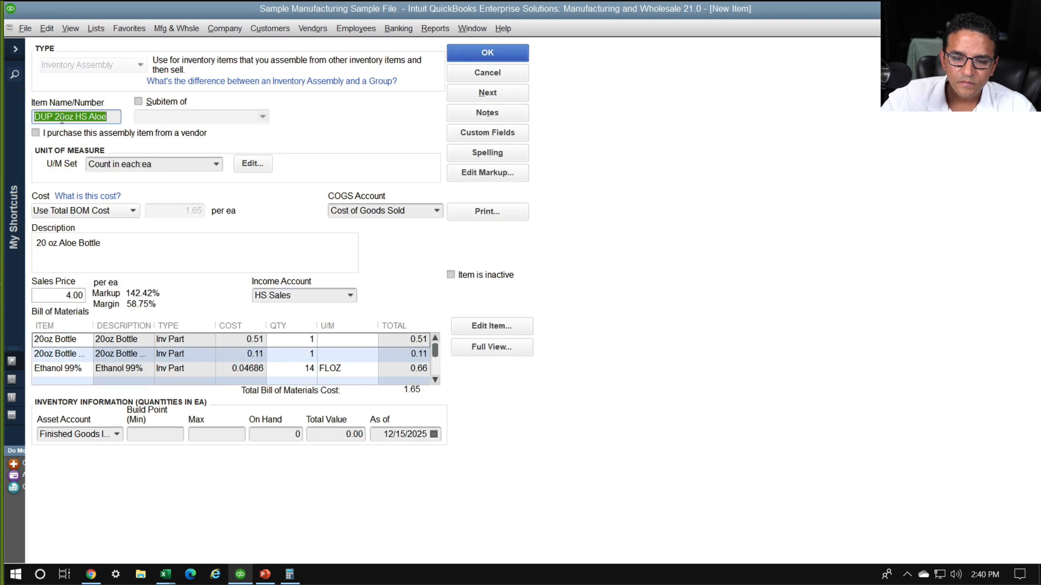
# - Rename the duplicated assembly item as 20oz HS Original
pyautogui.click(56, 116)
pyautogui.doubleClick(56, 115)
pyautogui.press('Delete')
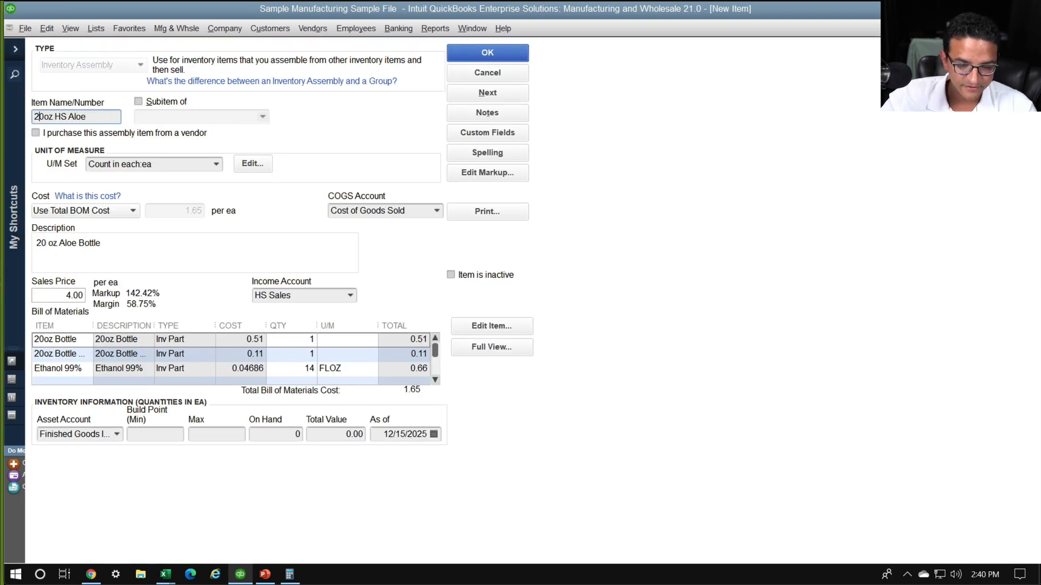
pyautogui.doubleClick(72, 116)
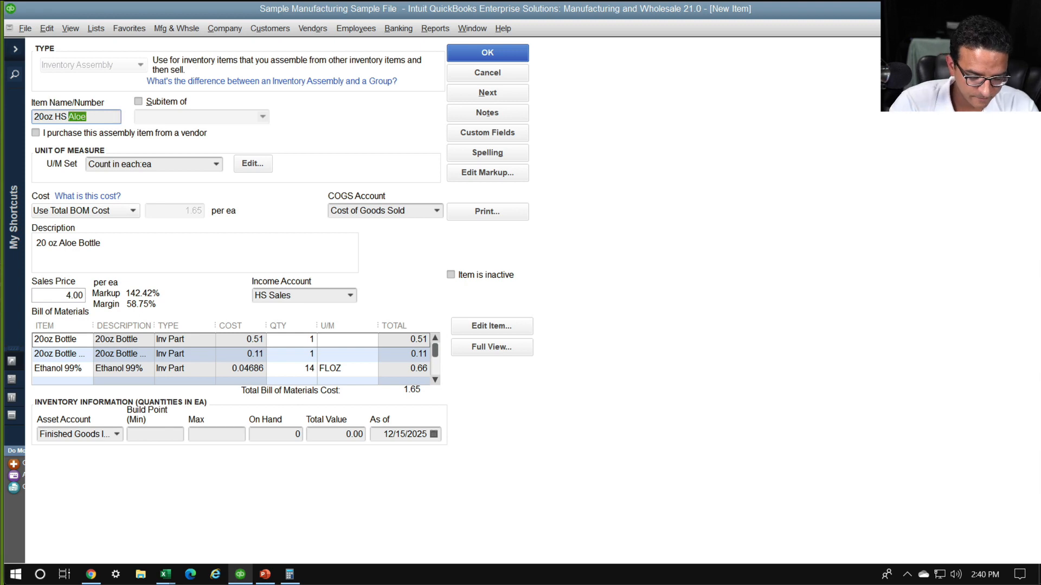
pyautogui.write('Origi')
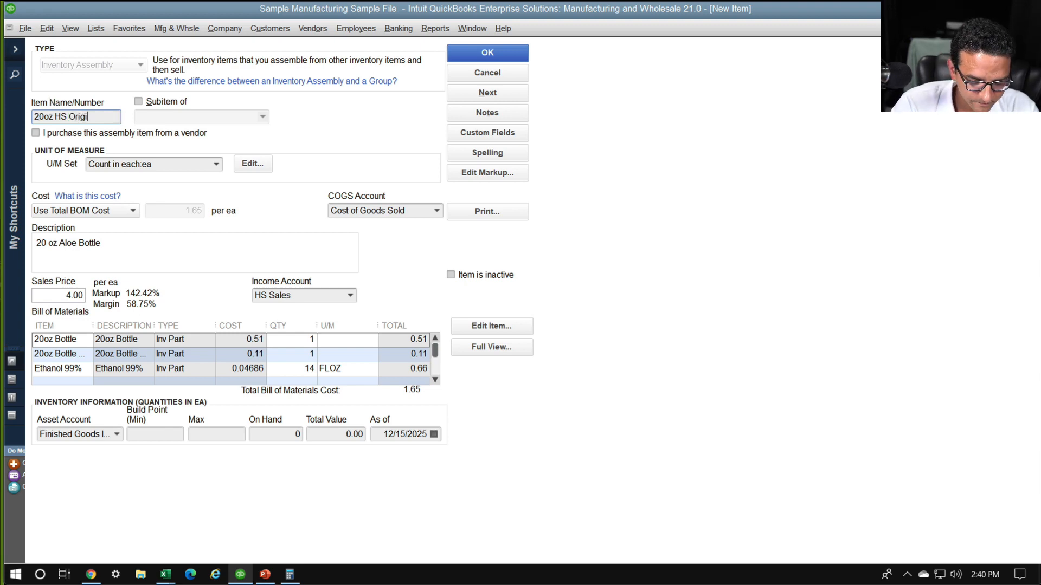
pyautogui.write('nal')
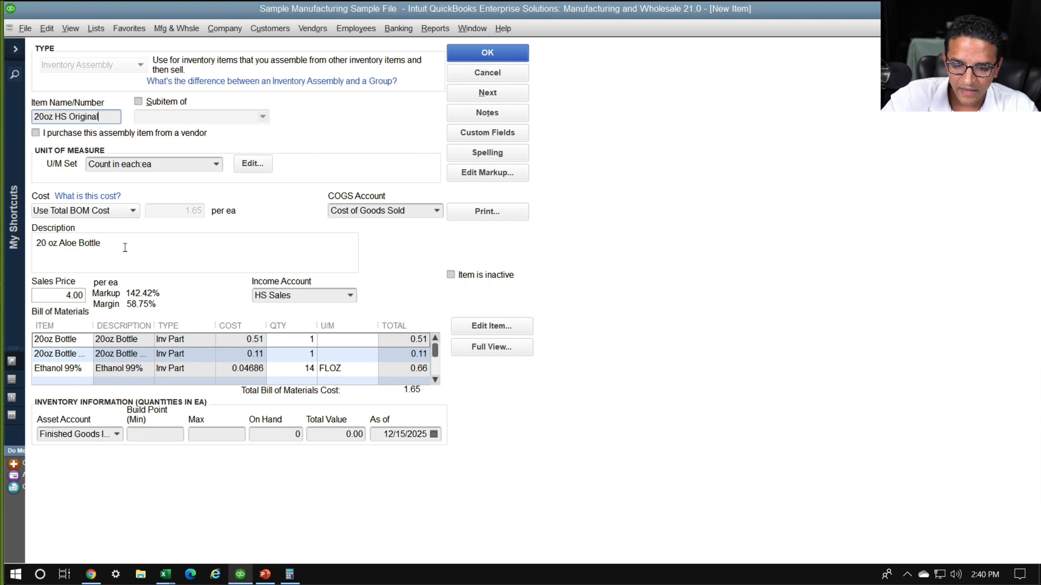
pyautogui.press('Tab')
# - Clear the description of the 20oz HS Original assembly
pyautogui.moveTo(111, 116); pyautogui.dragTo(7, 116)
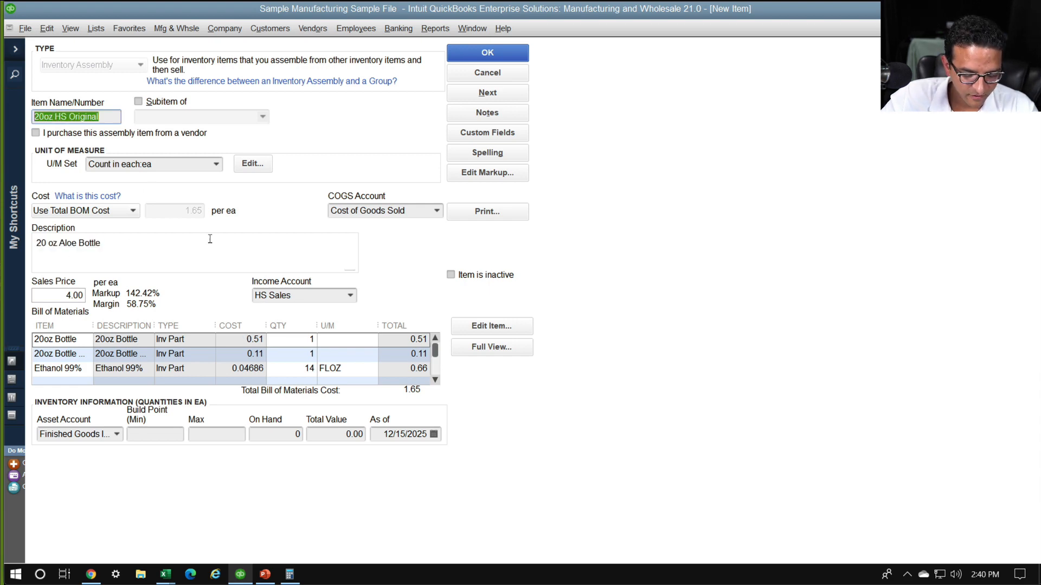
pyautogui.press('Tab')
pyautogui.write('v')
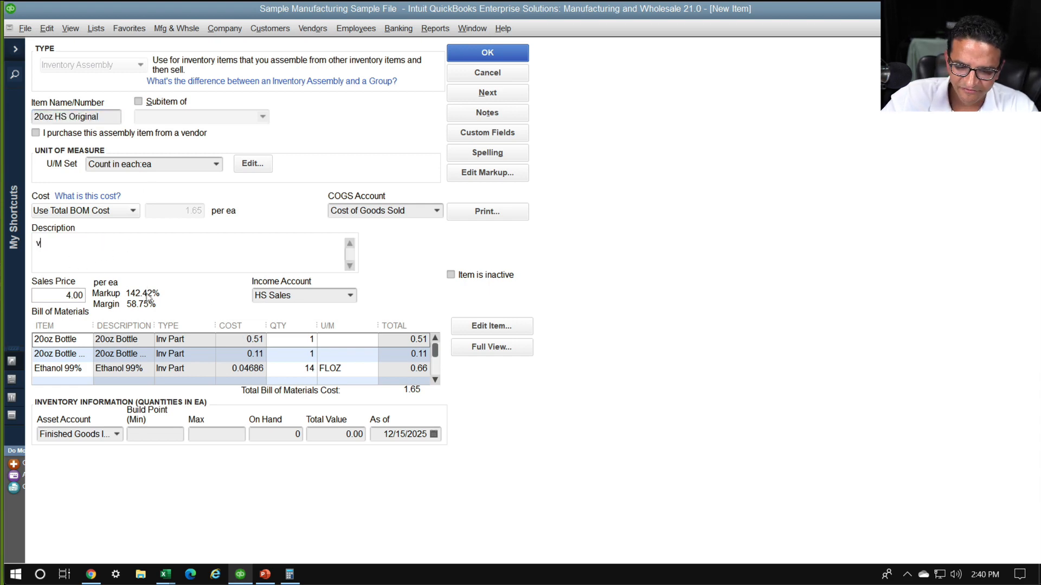
pyautogui.press('BackSpace')
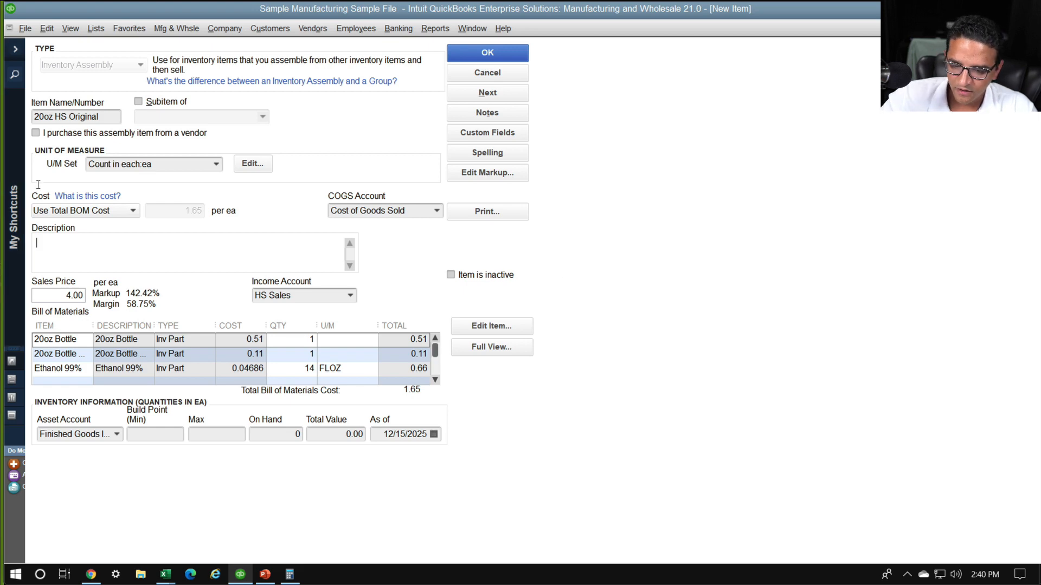
# - Open the full view of the bill of materials and delete all of its component lines
pyautogui.click(475, 350)
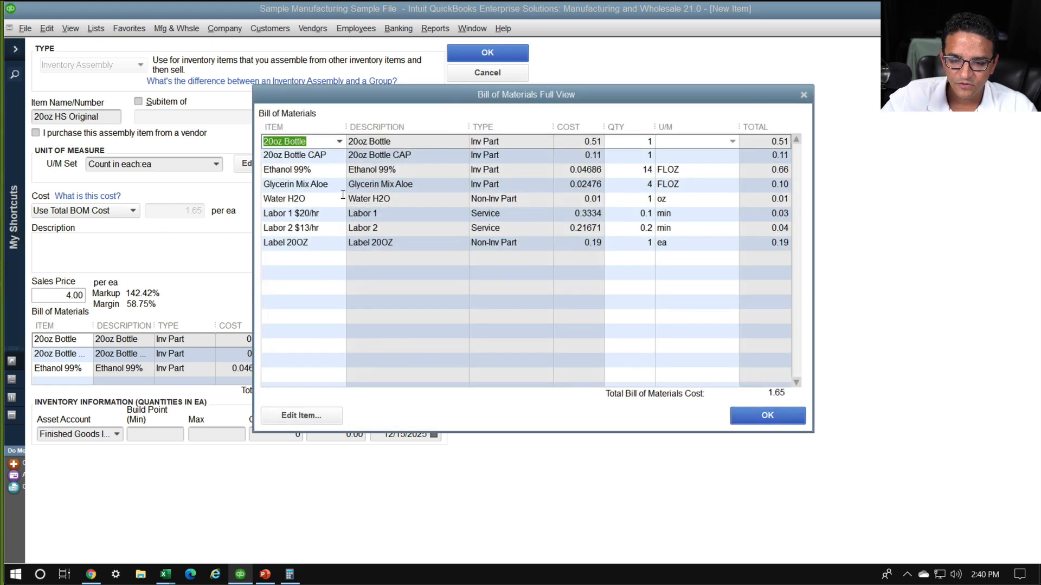
pyautogui.hotkey('ctrl', 'Delete')
pyautogui.hotkey('ctrl', 'Delete')
pyautogui.hotkey('ctrl', 'Delete')
pyautogui.hotkey('ctrl', 'Delete')
pyautogui.hotkey('ctrl', 'Delete')
pyautogui.hotkey('ctrl', 'Delete')
pyautogui.hotkey('ctrl', 'Delete')
pyautogui.hotkey('ctrl', 'Delete')
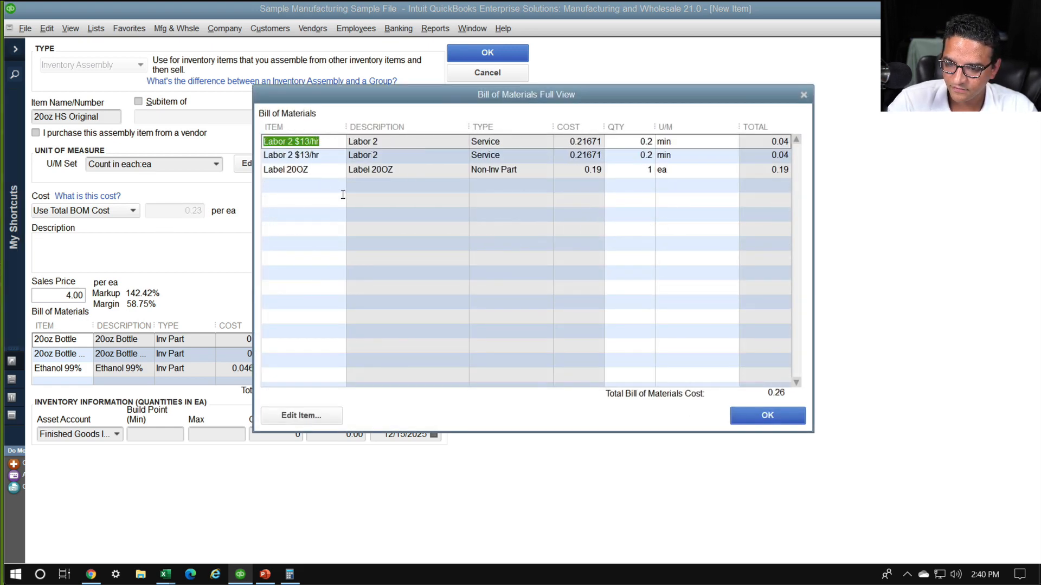
# - Start a new non-inventory part from the bill of materials and mark it as used in assemblies
pyautogui.click(337, 143)
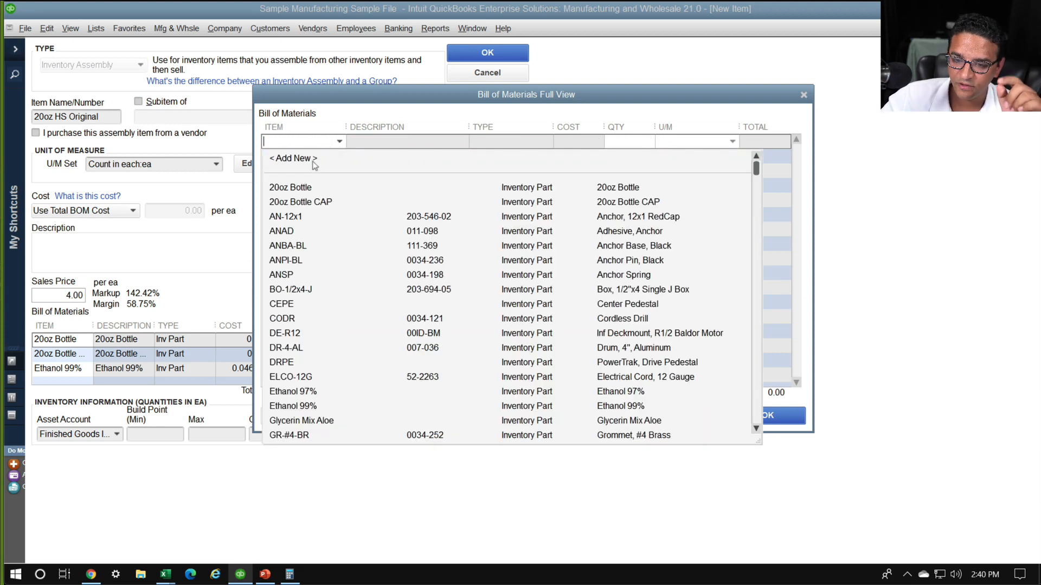
pyautogui.click(317, 160)
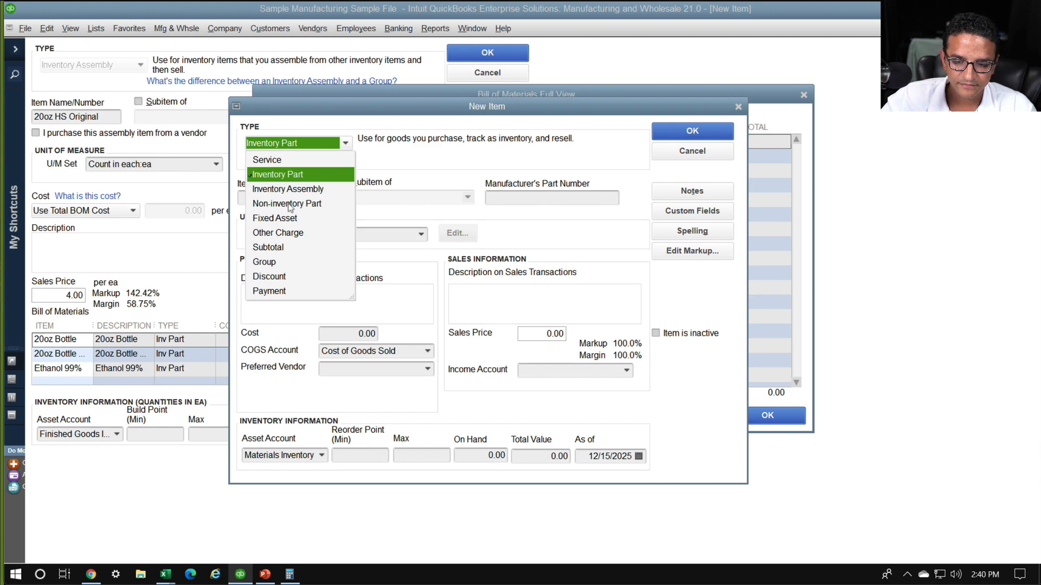
pyautogui.click(287, 204)
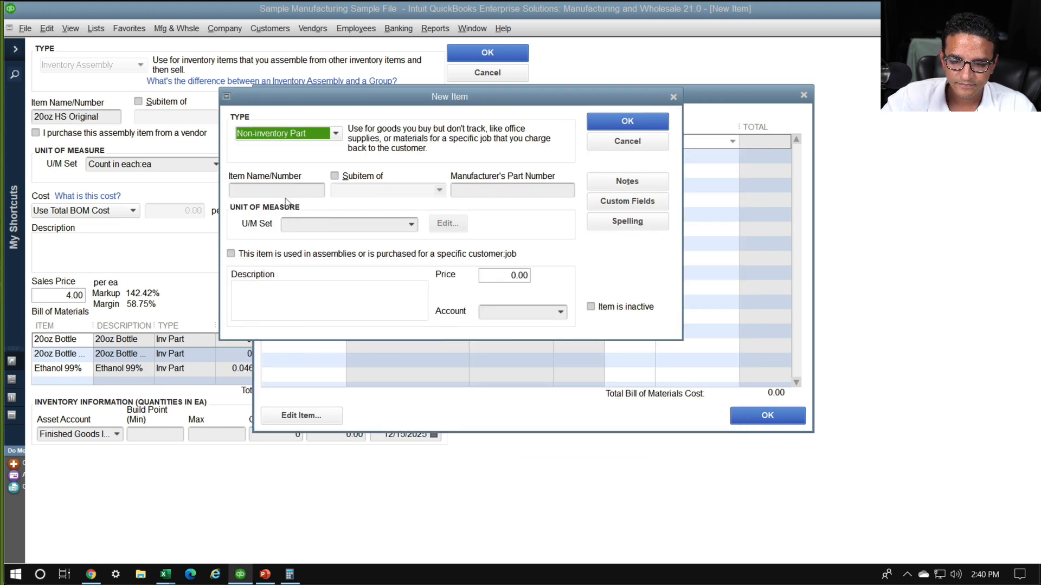
pyautogui.click(269, 255)
# - Name the new non-inventory part WIP Cost per OZ
pyautogui.click(250, 172)
pyautogui.write('WIP Va')
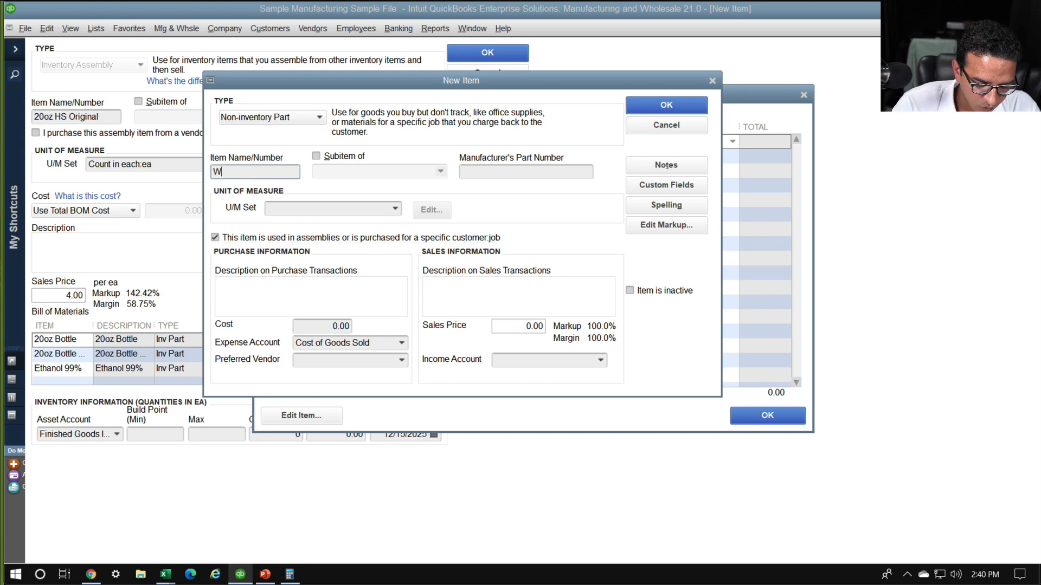
pyautogui.press('BackSpace')
pyautogui.press('BackSpace')
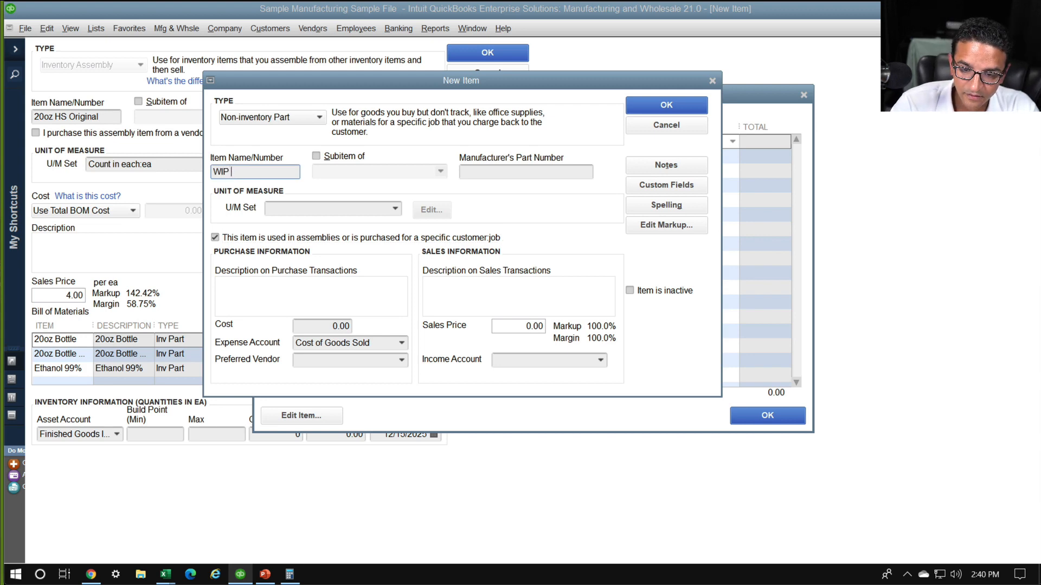
pyautogui.write('Cost')
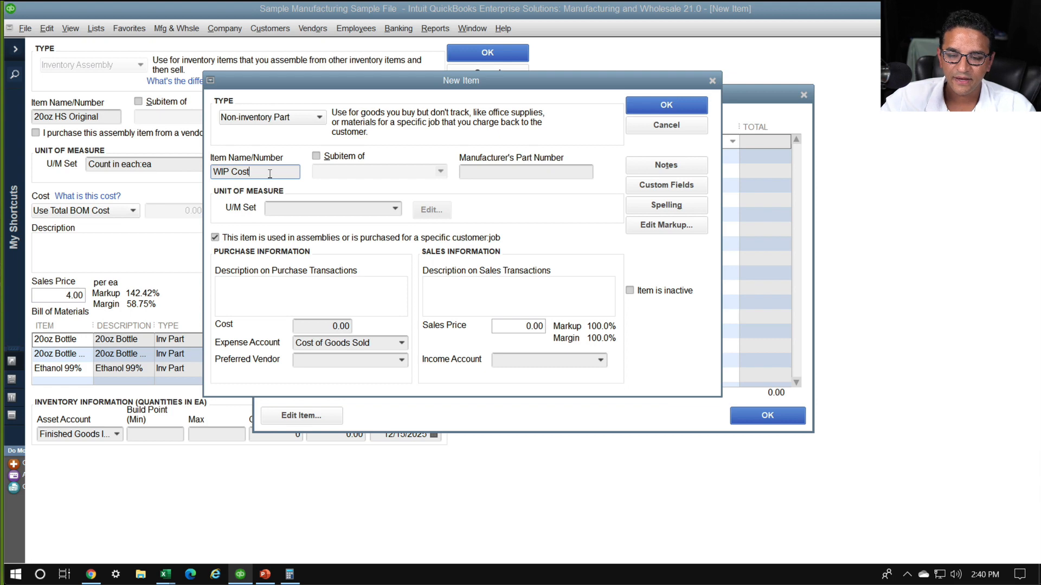
pyautogui.write('per OZ')
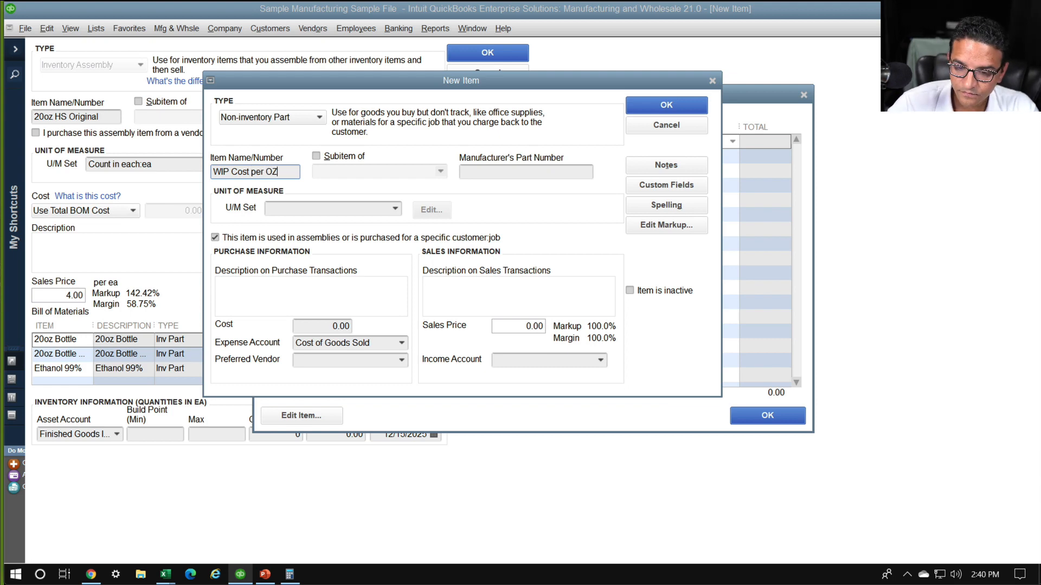
# - Set the part's purchase cost to 0.03 and its expense account to WIP
pyautogui.click(315, 326)
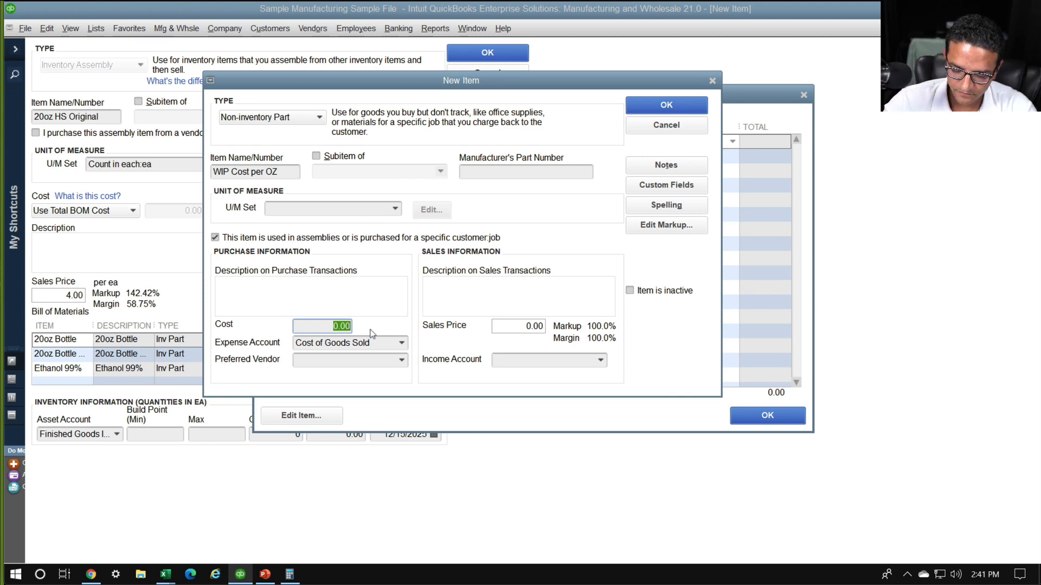
pyautogui.write('.03')
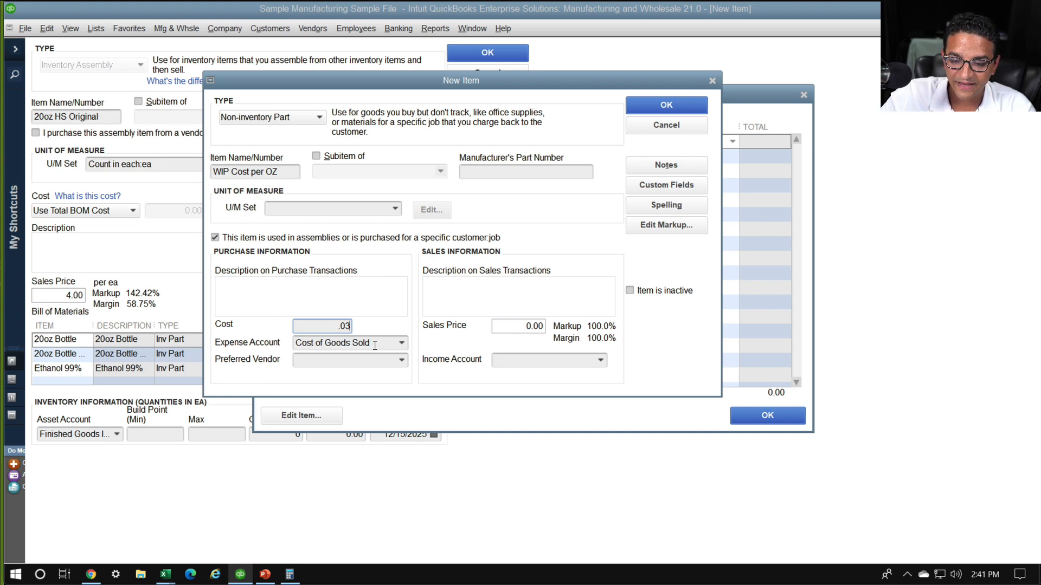
pyautogui.press('Tab')
pyautogui.write('WIP')
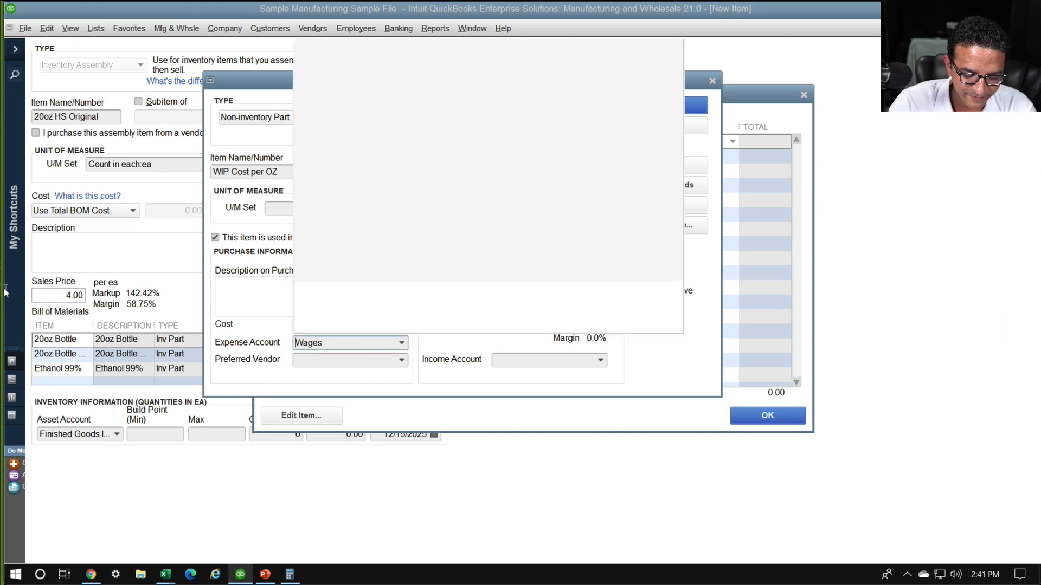
pyautogui.press('Tab')
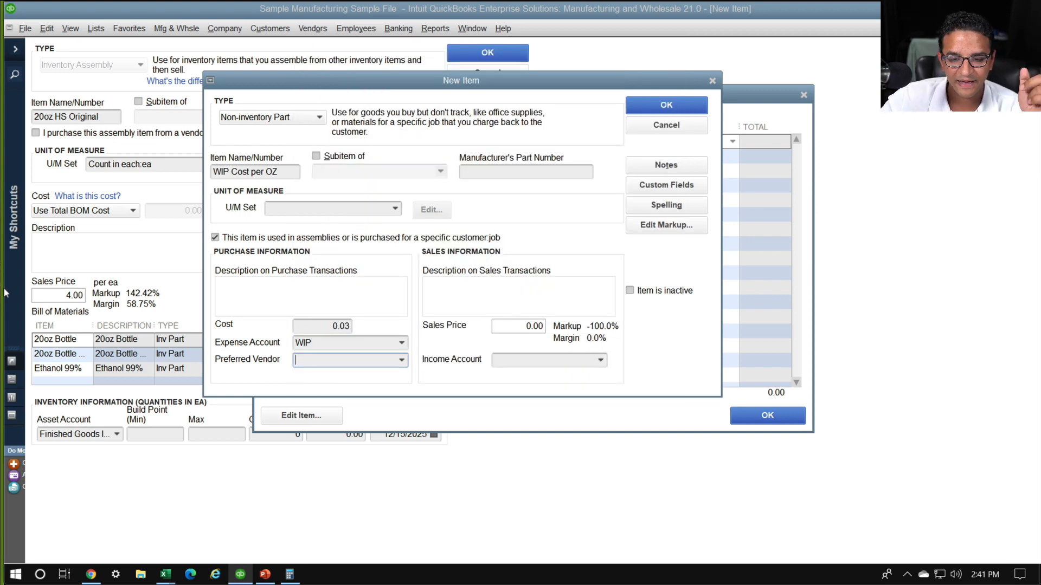
# - Set the part's income account to WIP and save the new item
pyautogui.click(666, 107)
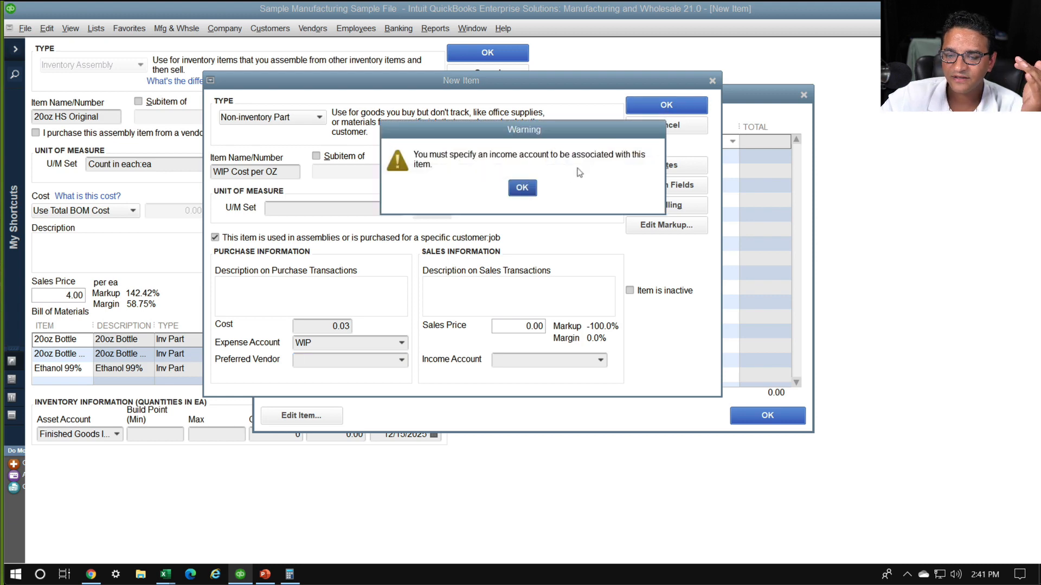
pyautogui.click(521, 188)
pyautogui.write('W')
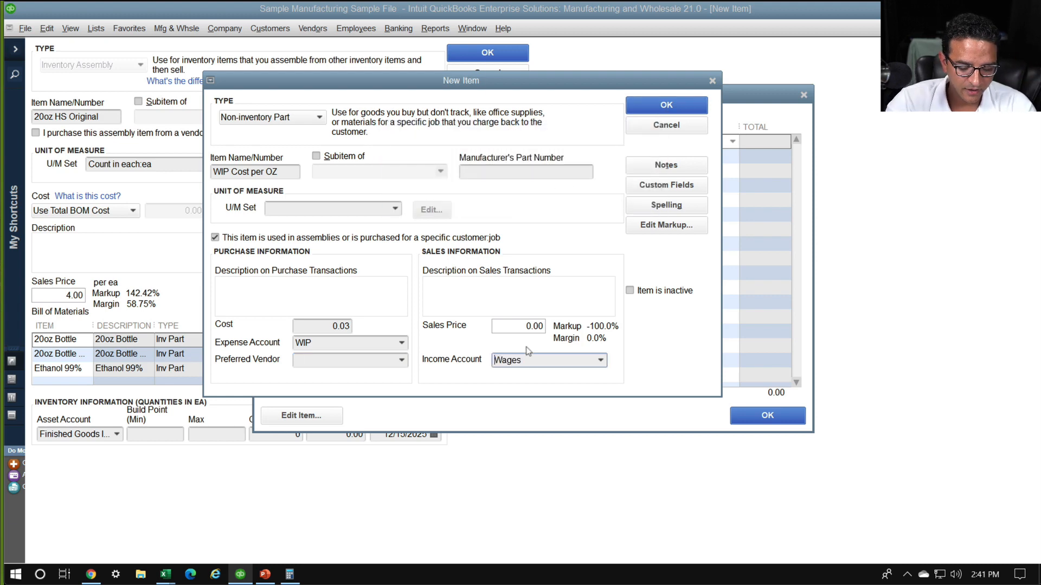
pyautogui.write('IP')
pyautogui.press('Tab')
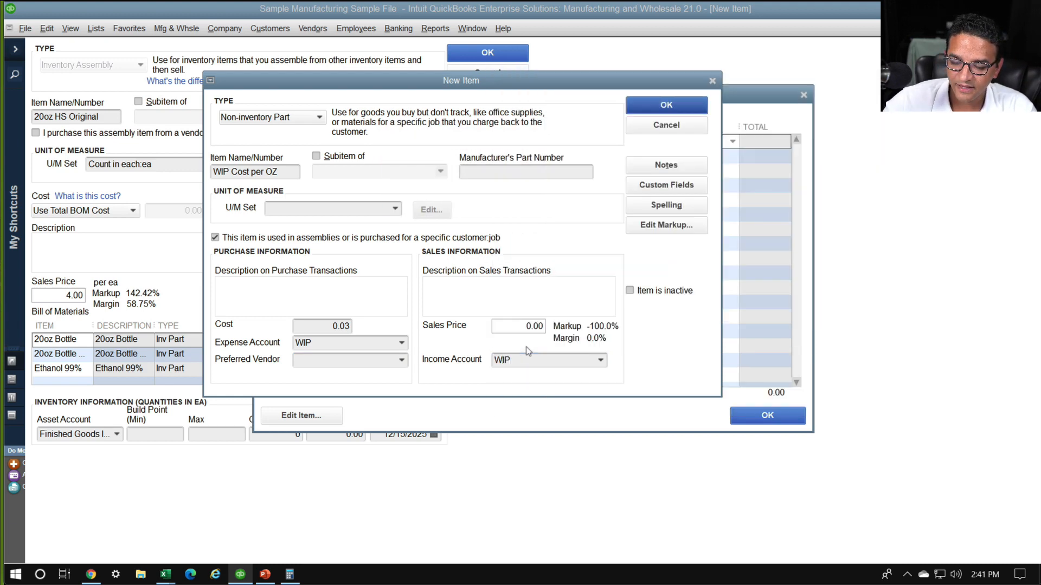
pyautogui.click(685, 105)
# - Set the WIP Cost per OZ quantity to 20 and accept the bill of materials
pyautogui.click(641, 145)
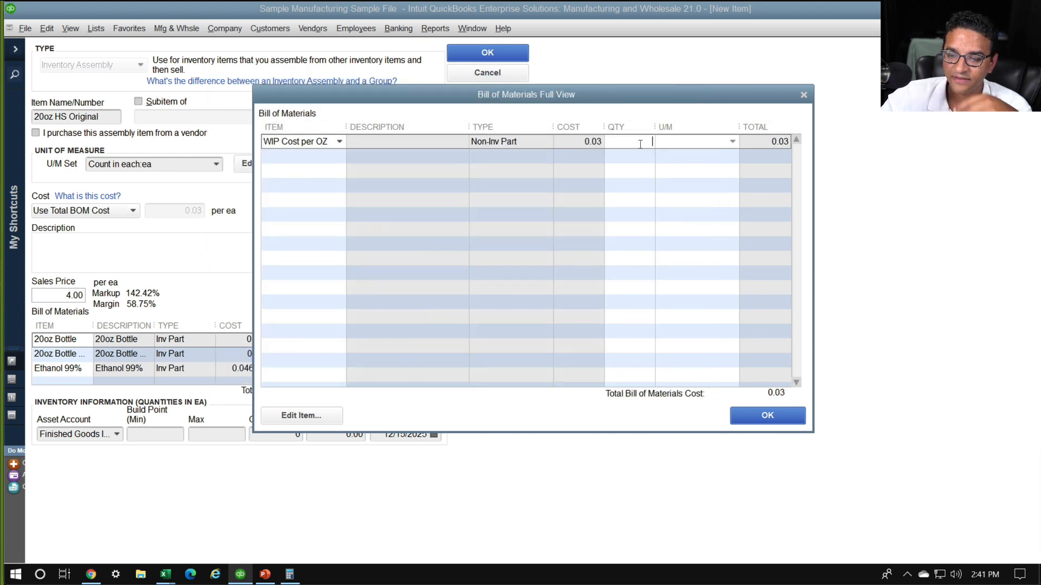
pyautogui.write('20')
pyautogui.press('Tab')
pyautogui.press('Tab')
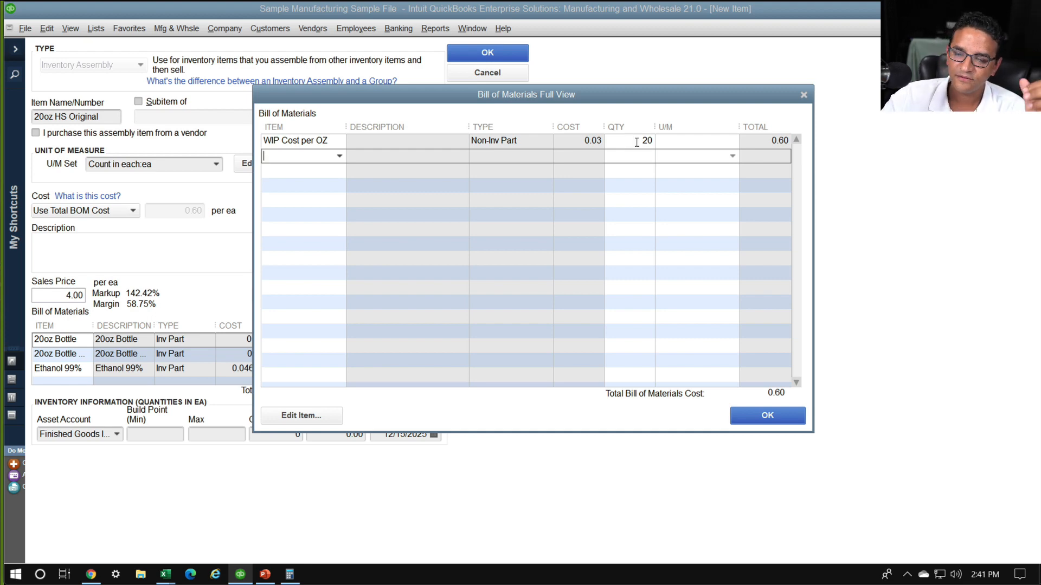
pyautogui.click(775, 418)
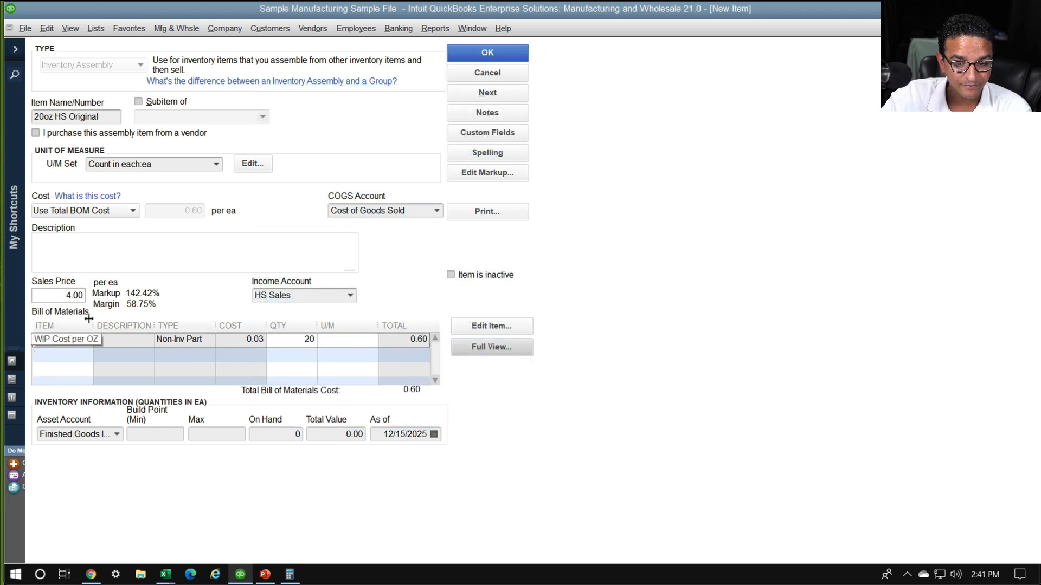
# - Widen the item column of the bill of materials and save the 20oz HS Original assembly
pyautogui.moveTo(94, 322); pyautogui.dragTo(132, 322)
pyautogui.click(121, 355)
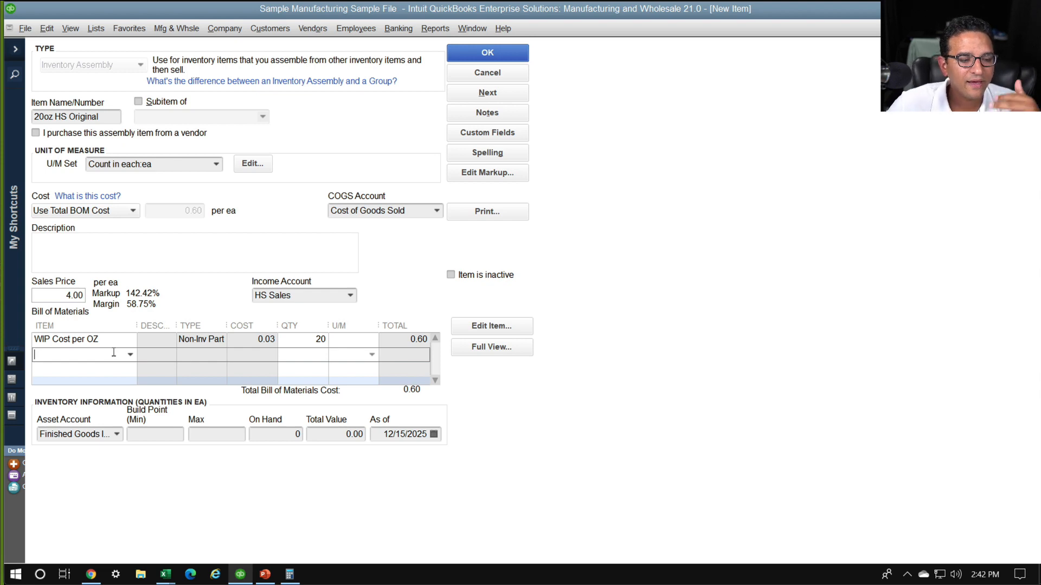
pyautogui.click(503, 57)
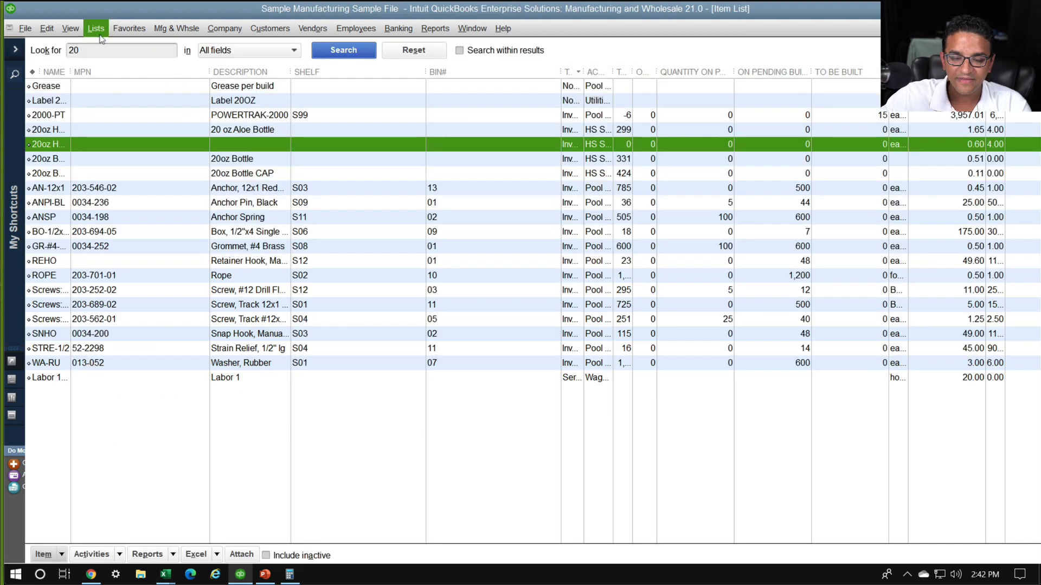
# - Widen the item list's name column and start an assembly build for 20oz HS Original
pyautogui.moveTo(71, 71); pyautogui.dragTo(115, 71)
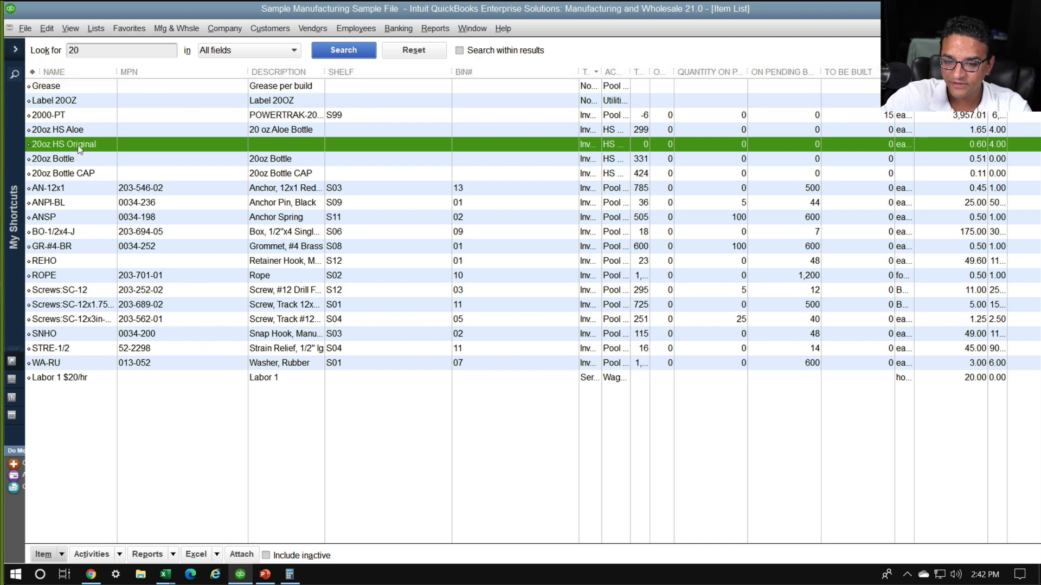
pyautogui.click(177, 29)
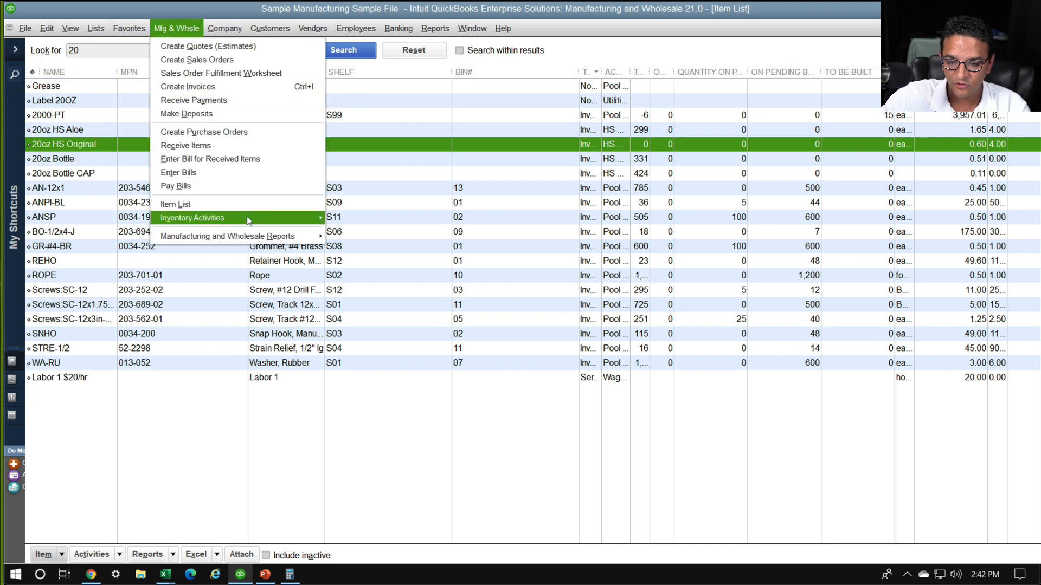
pyautogui.moveTo(260, 218)
pyautogui.click(372, 287)
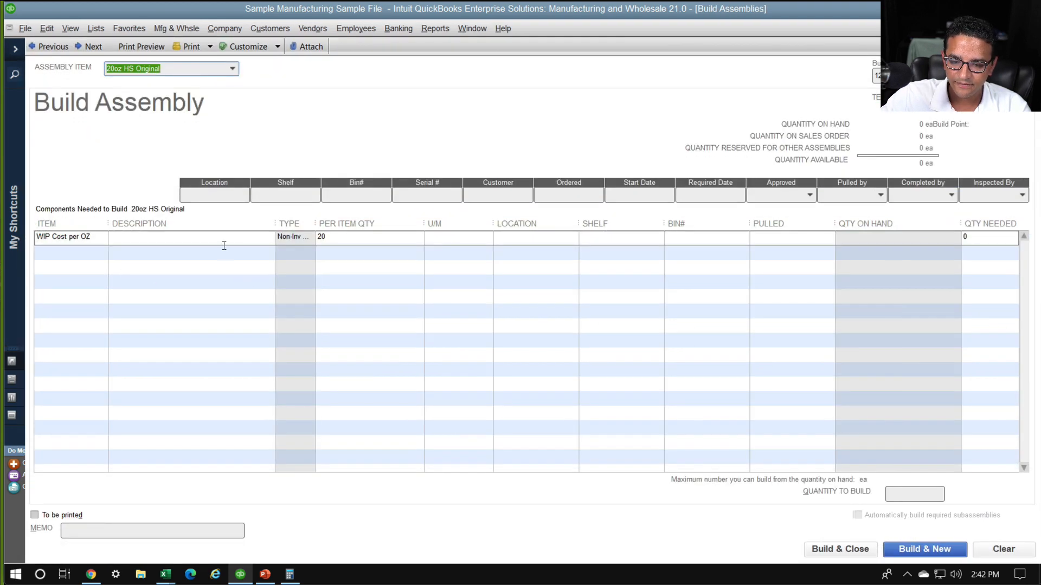
# - Build 260 units of 20oz HS Original and close the build form
pyautogui.click(909, 495)
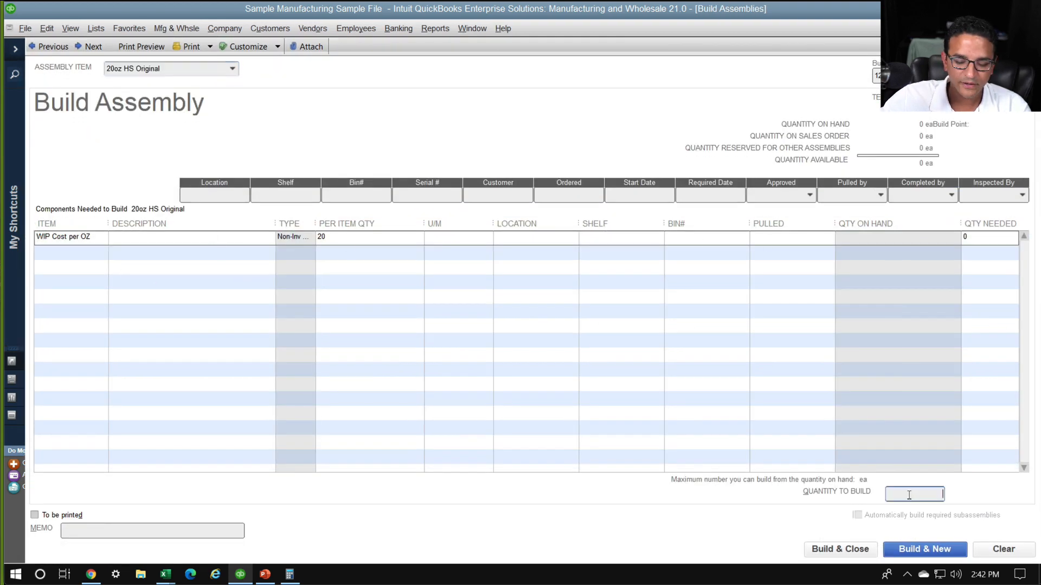
pyautogui.write('260')
pyautogui.press('Tab')
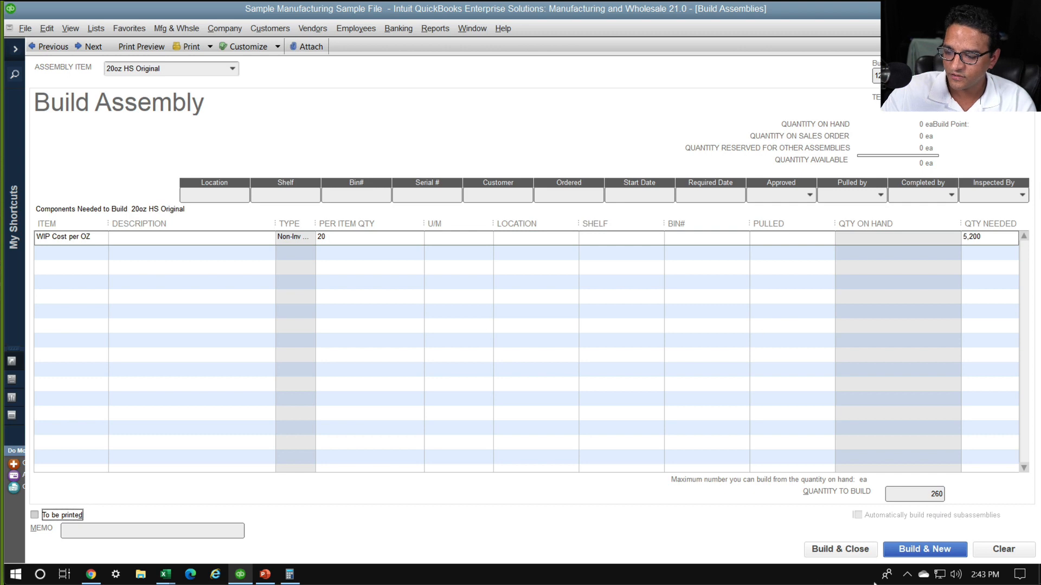
pyautogui.click(848, 547)
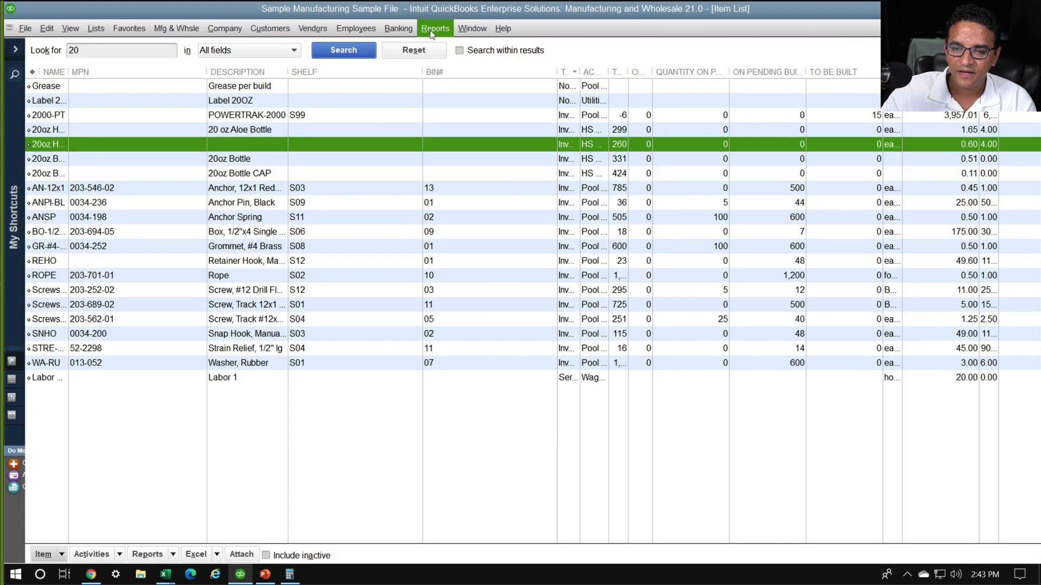
# - Open the Balance Sheet for all dates and drill into the WIP account's transactions
pyautogui.click(435, 28)
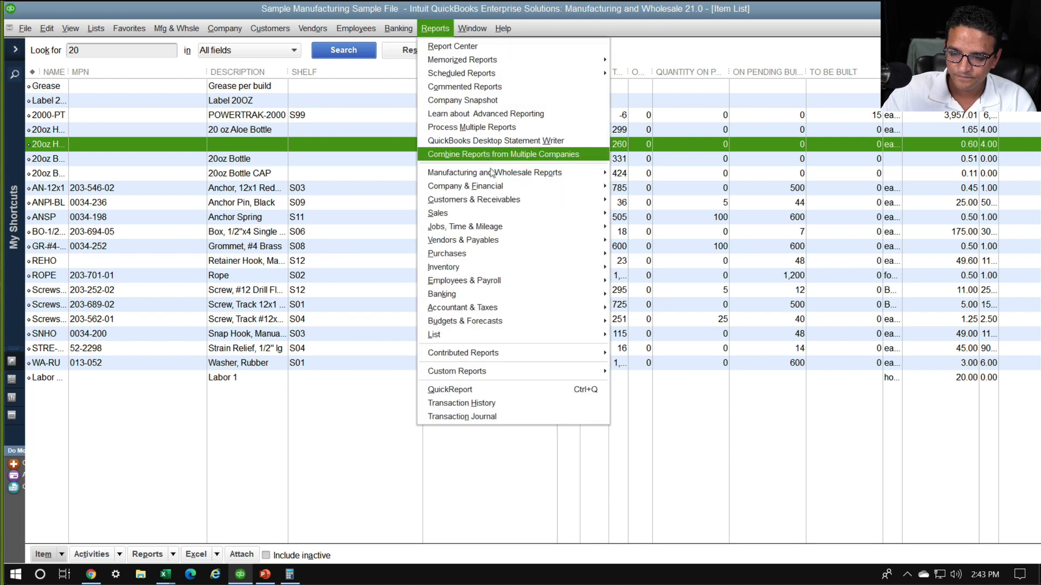
pyautogui.moveTo(542, 183)
pyautogui.click(662, 364)
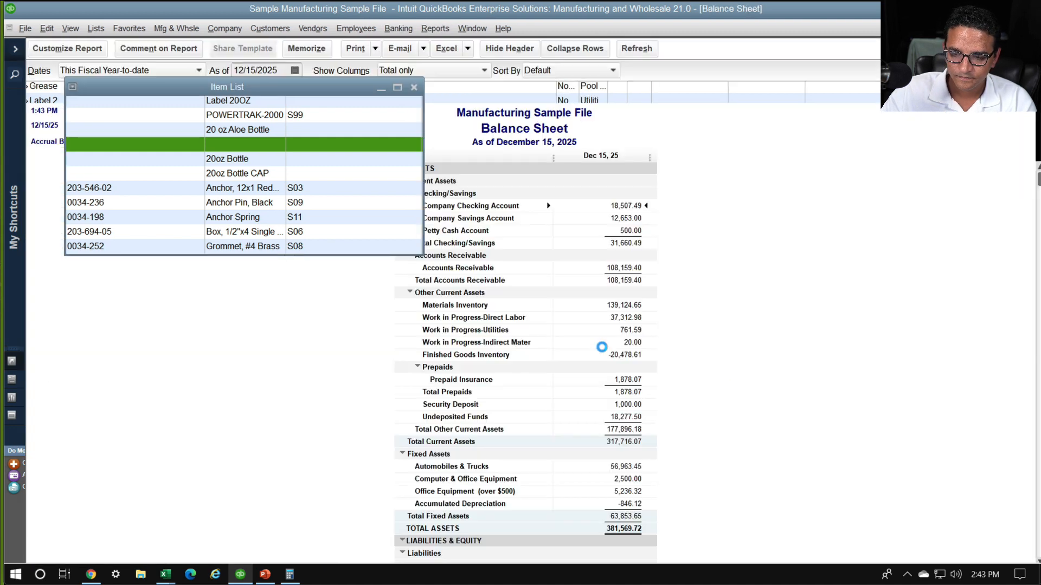
pyautogui.press('a')
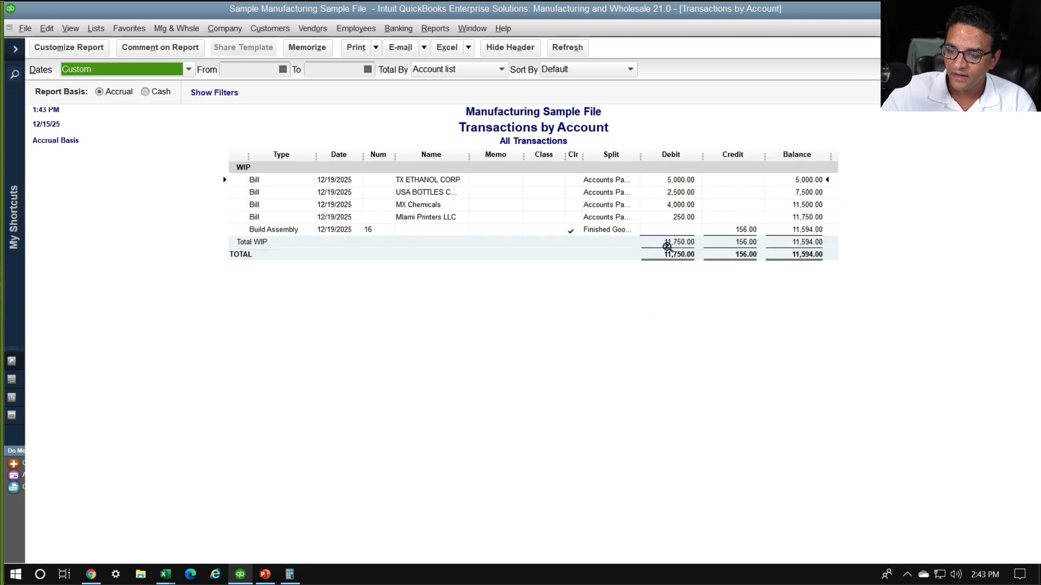
# - Examine the bill debits and the build assembly credit in the WIP transactions, and close that report
pyautogui.click(686, 219)
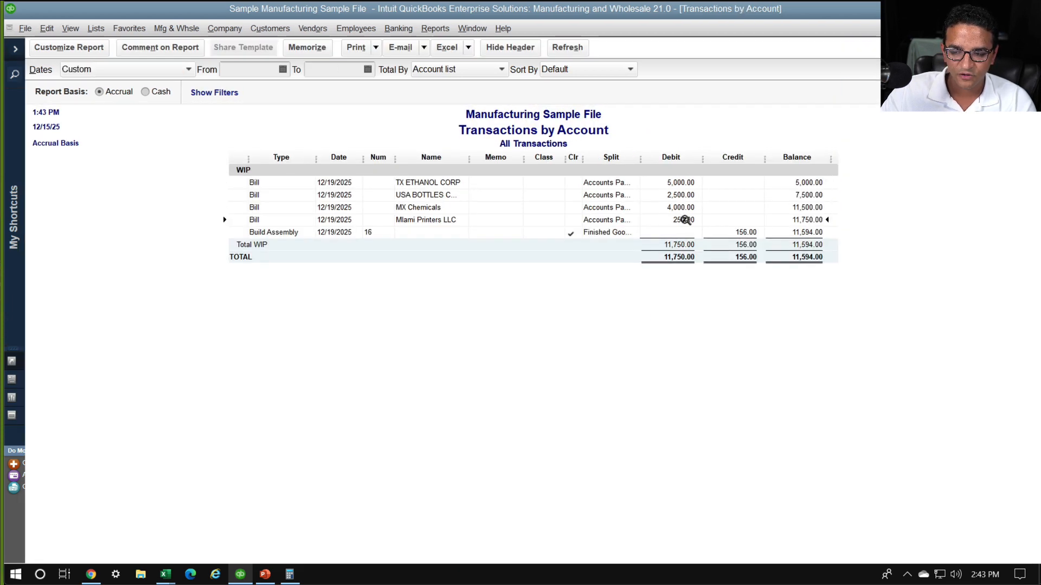
pyautogui.click(744, 239)
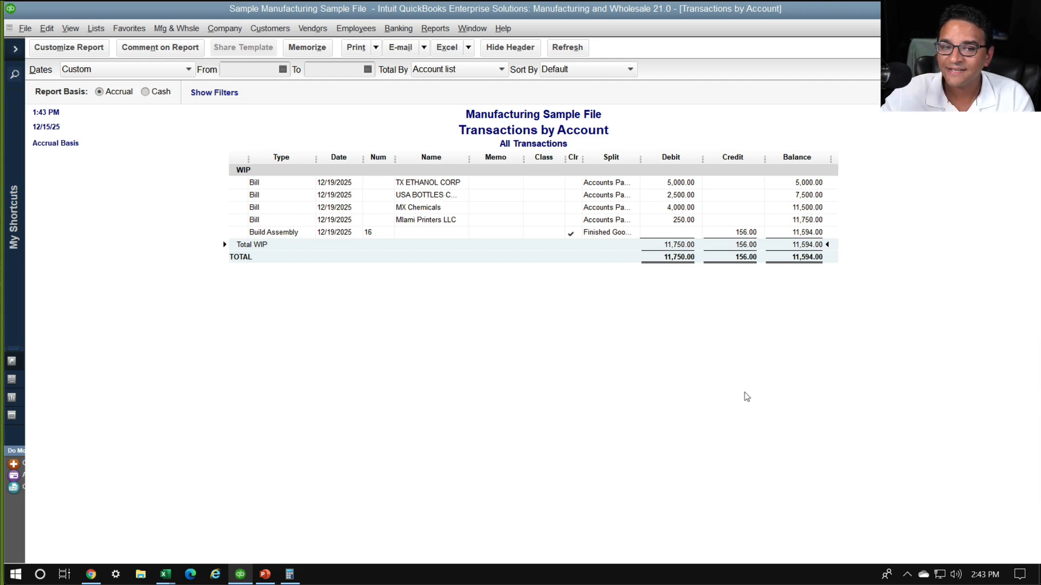
pyautogui.press('Escape')
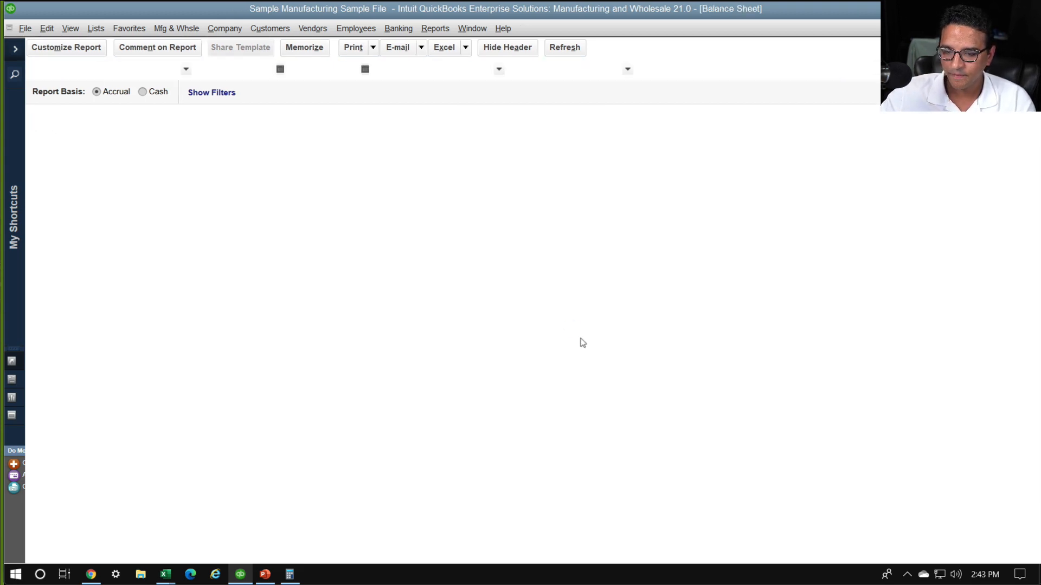